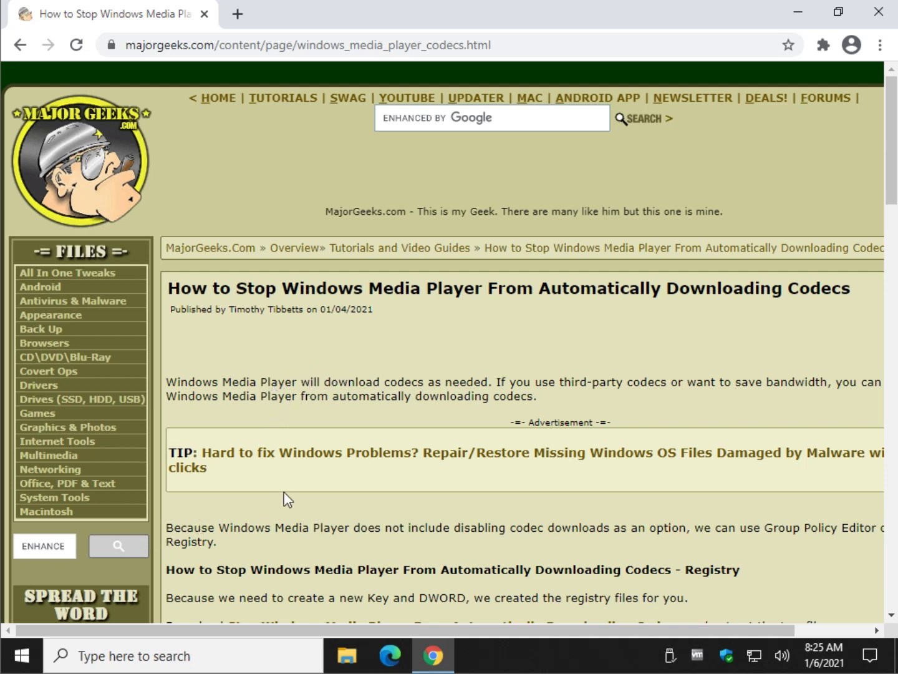
# Scroll the MajorGeeks codec article down to its Registry section and download link.
pyautogui.scroll(-1, 299, 476)
pyautogui.scroll(-1, 308, 458)
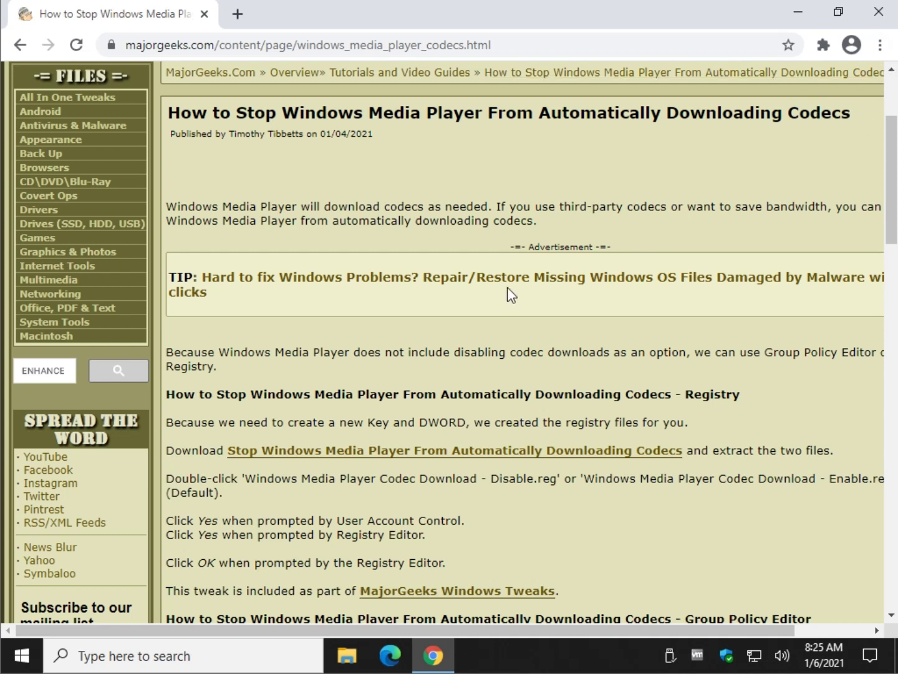
# Download the codec registry files zip from the MajorGeeks download page.
pyautogui.click(363, 453)
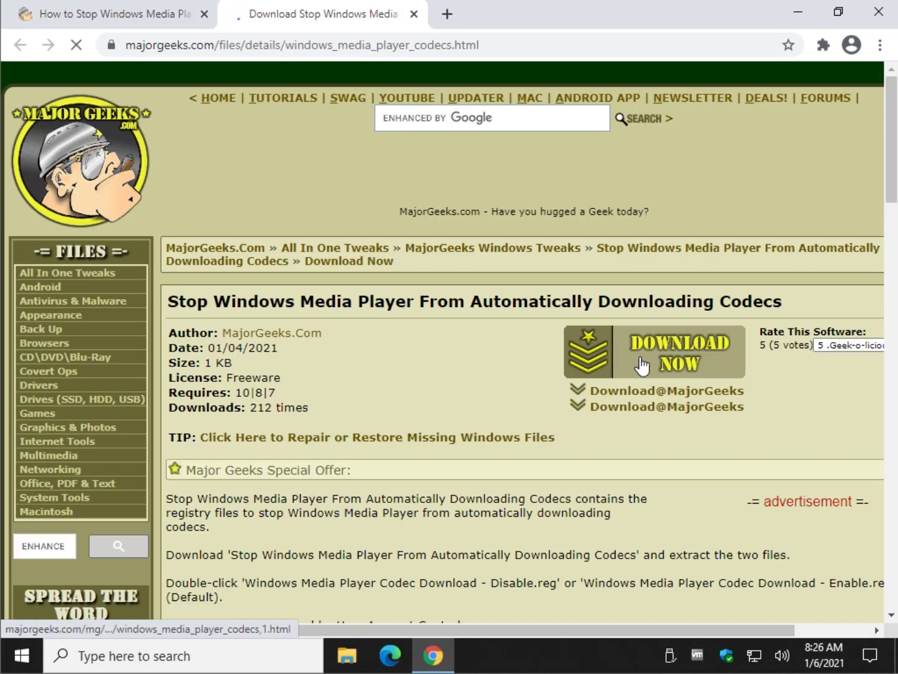
pyautogui.click(643, 367)
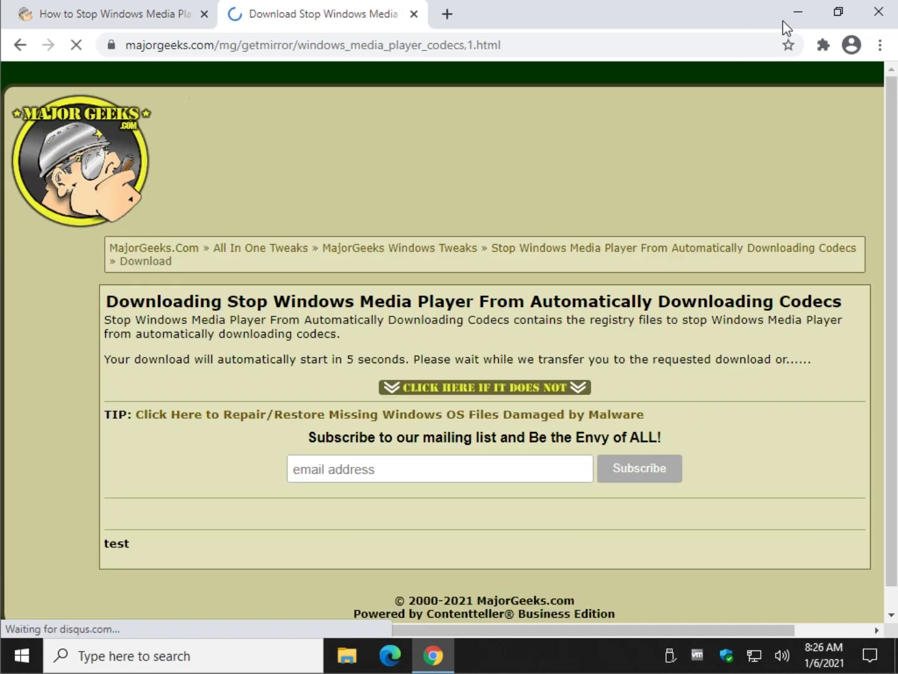
pyautogui.click(798, 15)
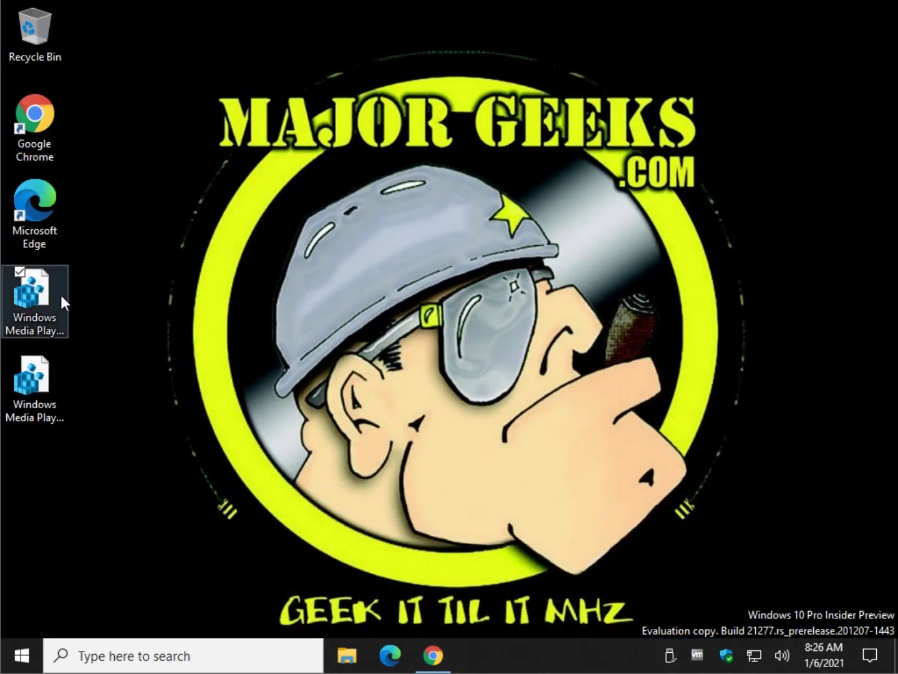
# Close the finished download tab, minimize Chrome, and select Disable.reg on the desktop.
pyautogui.click(433, 655)
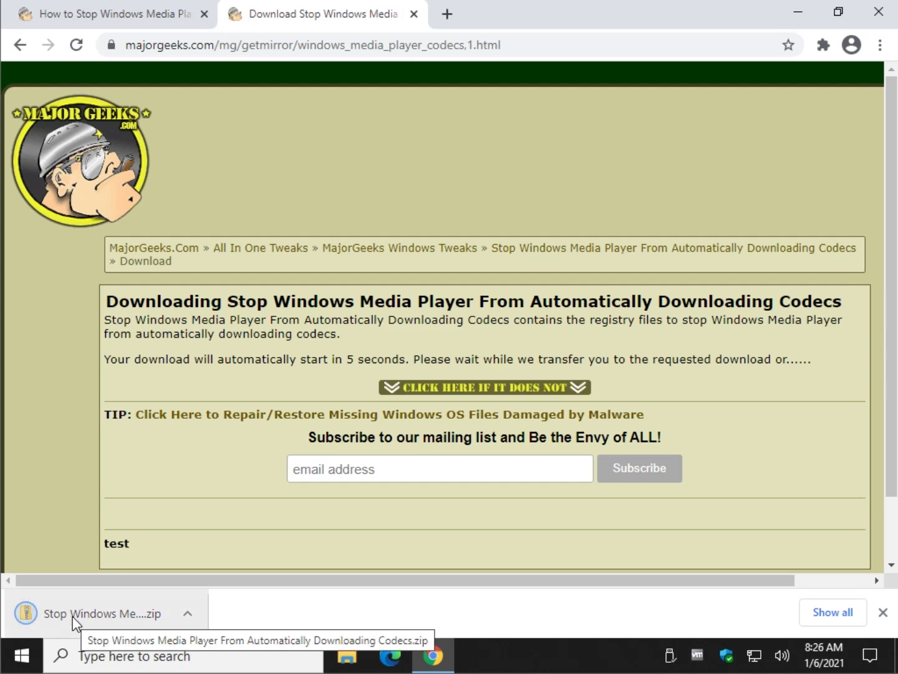
pyautogui.click(413, 14)
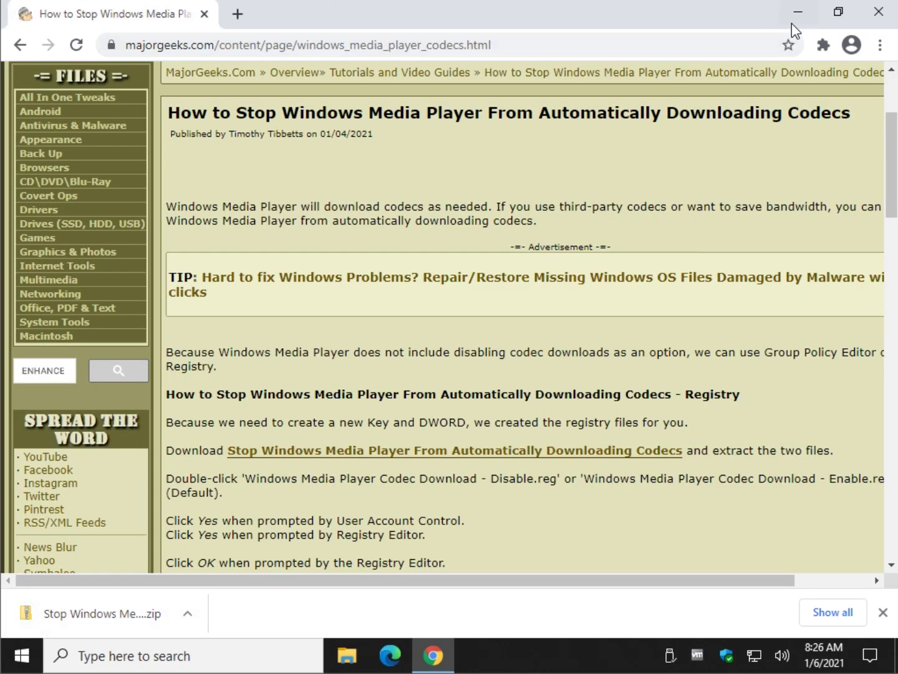
pyautogui.click(791, 23)
pyautogui.click(44, 299)
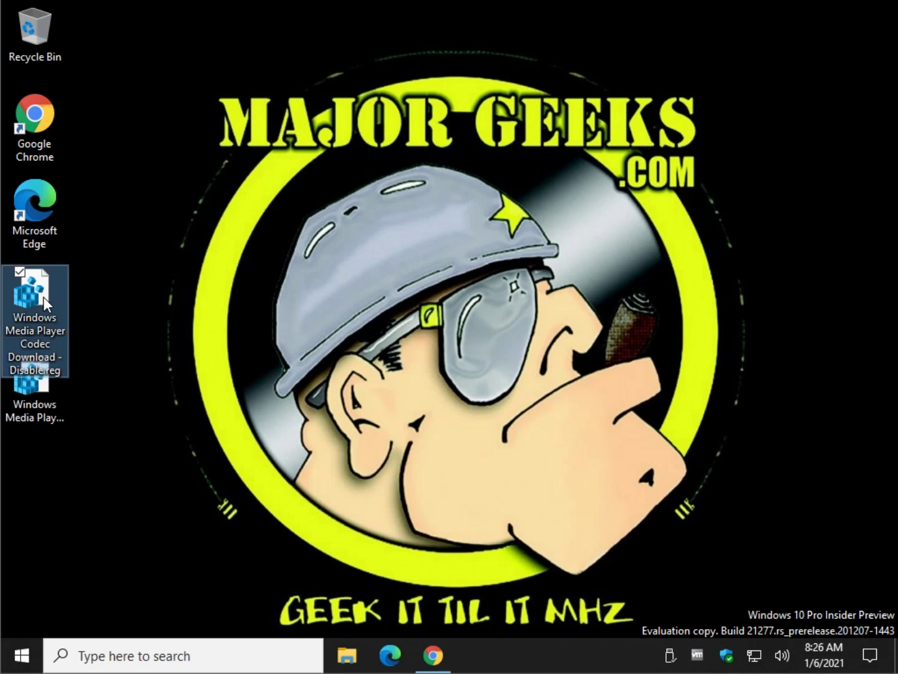
# Move both .reg icons to the desktop centre and merge Disable.reg into the registry.
pyautogui.moveTo(47, 296); pyautogui.dragTo(261, 225)
pyautogui.click(65, 369)
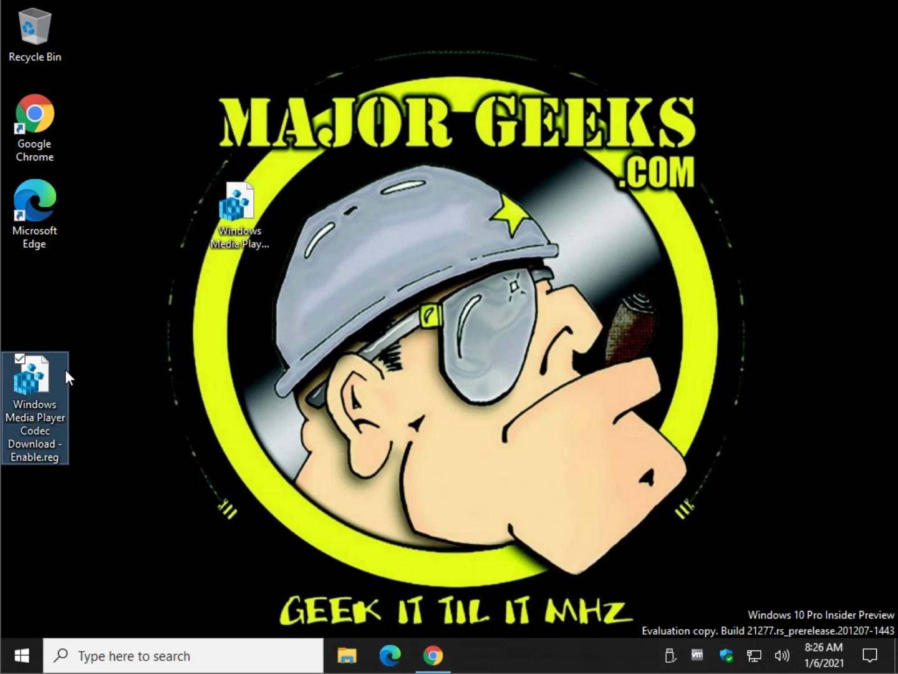
pyautogui.moveTo(64, 369); pyautogui.dragTo(250, 387)
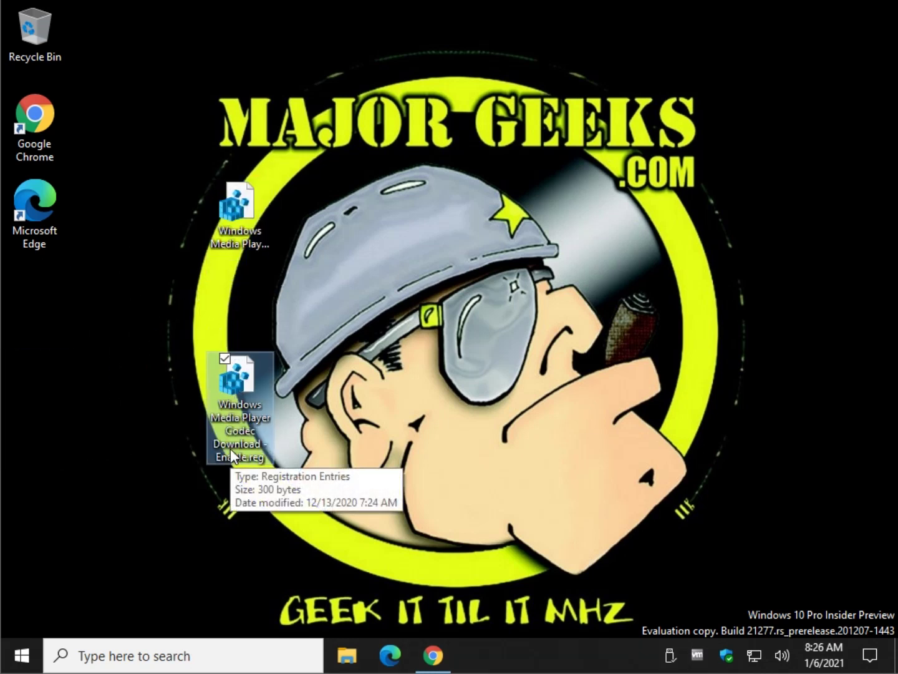
pyautogui.click(250, 248)
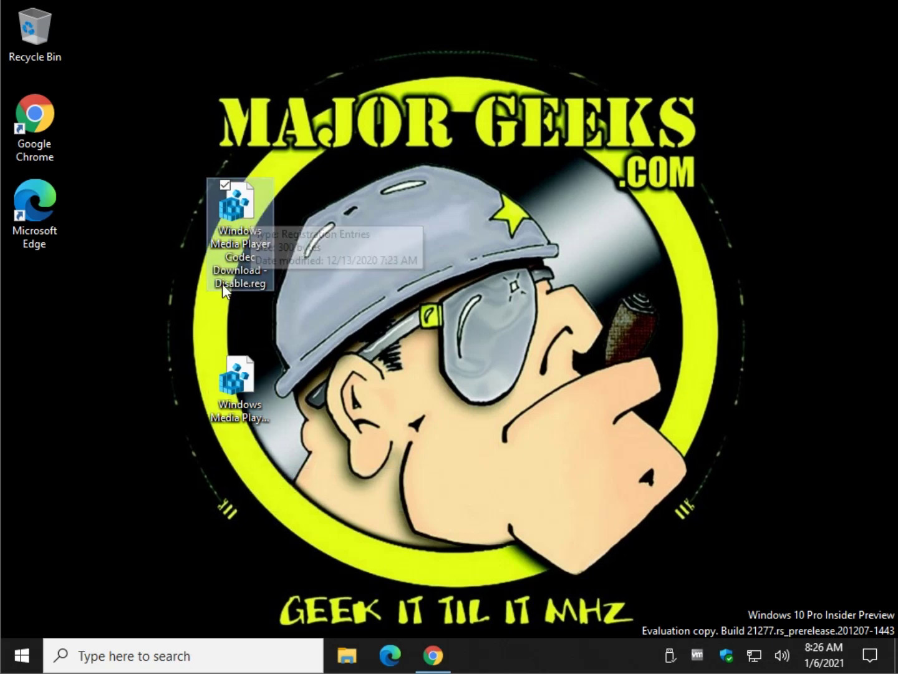
pyautogui.doubleClick(242, 280)
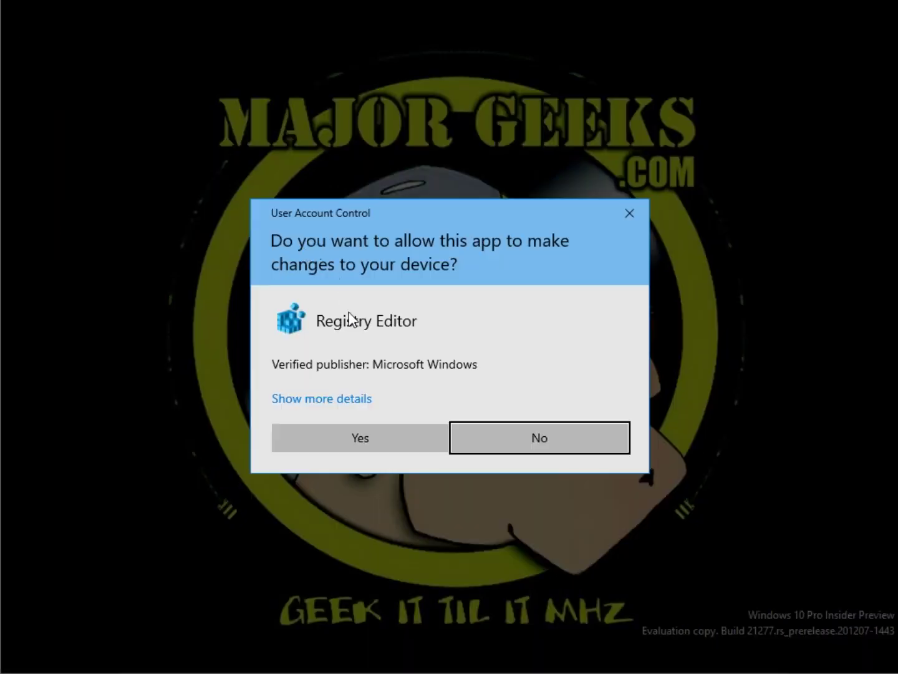
pyautogui.click(345, 434)
pyautogui.click(576, 357)
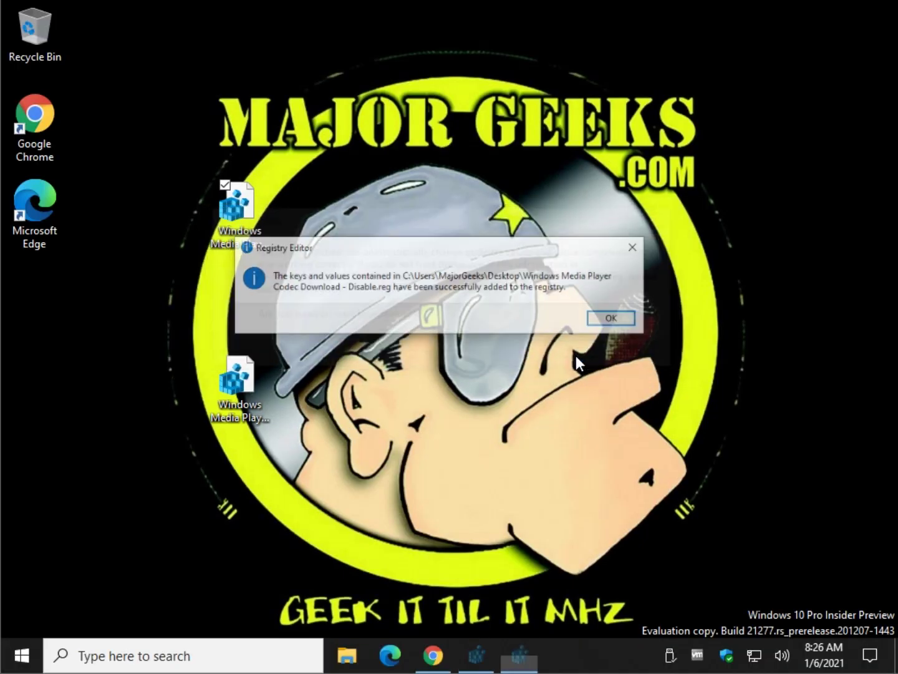
pyautogui.click(626, 327)
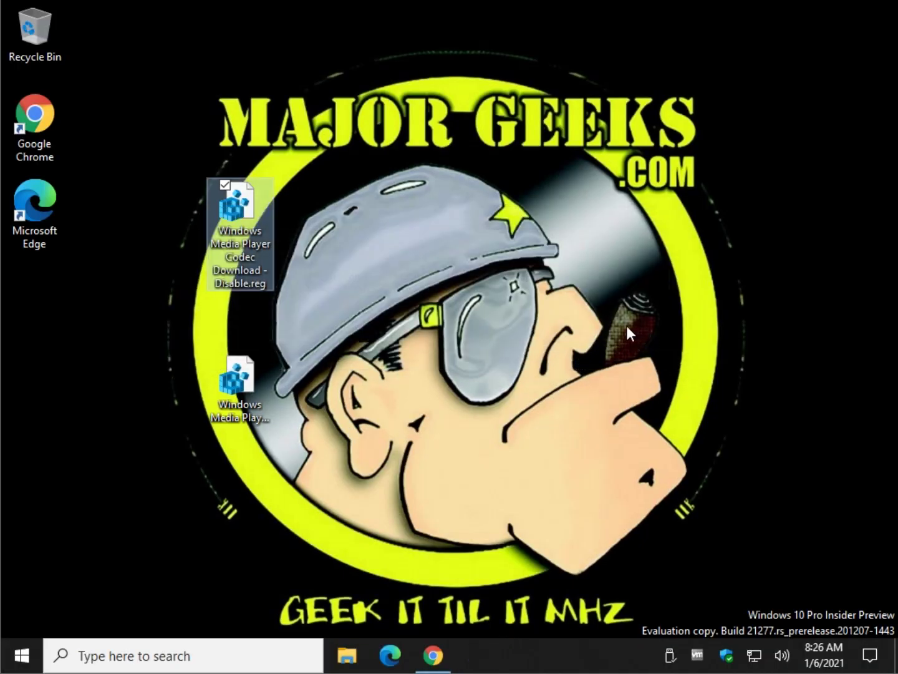
# Merge Enable.reg into the registry, accepting the UAC and Registry Editor prompts.
pyautogui.click(239, 387)
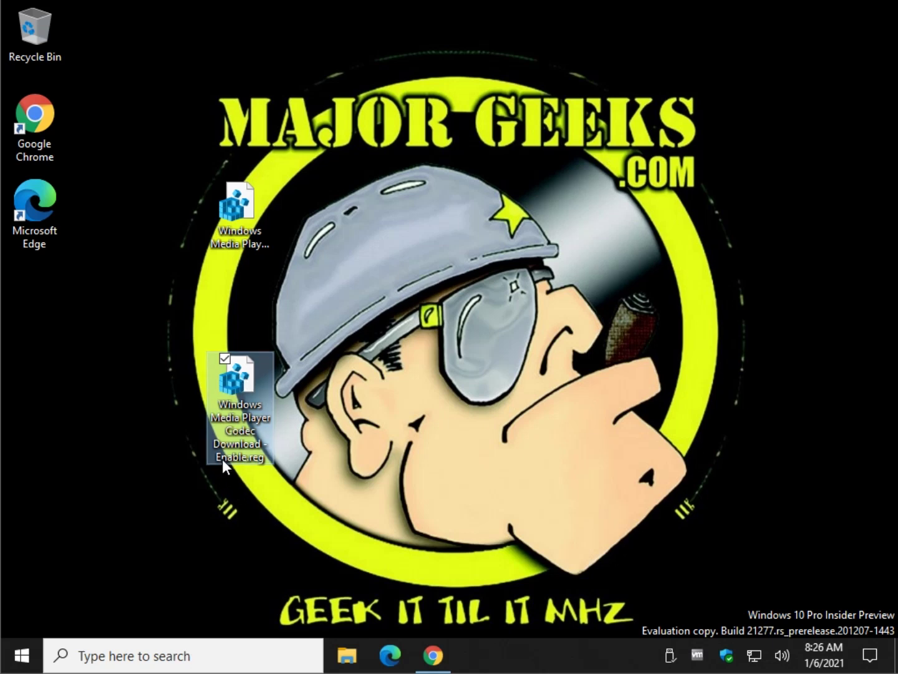
pyautogui.doubleClick(249, 374)
pyautogui.click(365, 436)
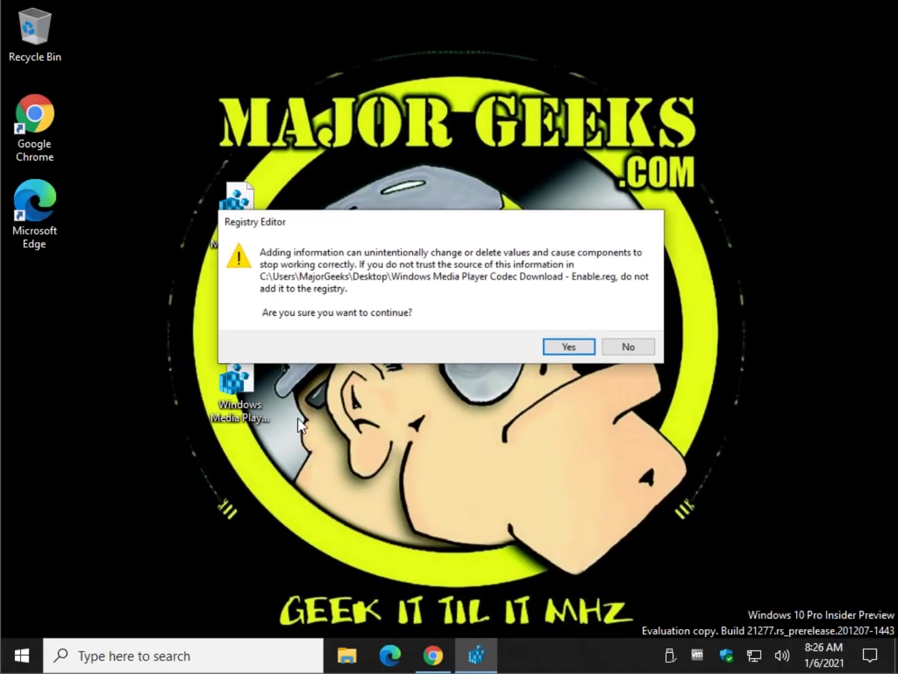
pyautogui.click(582, 346)
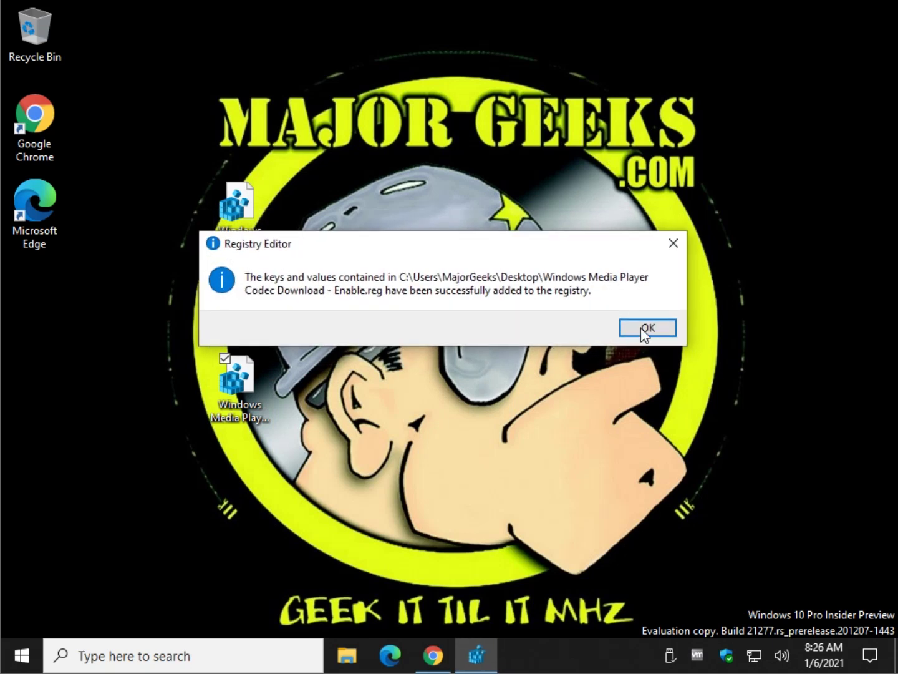
pyautogui.click(659, 331)
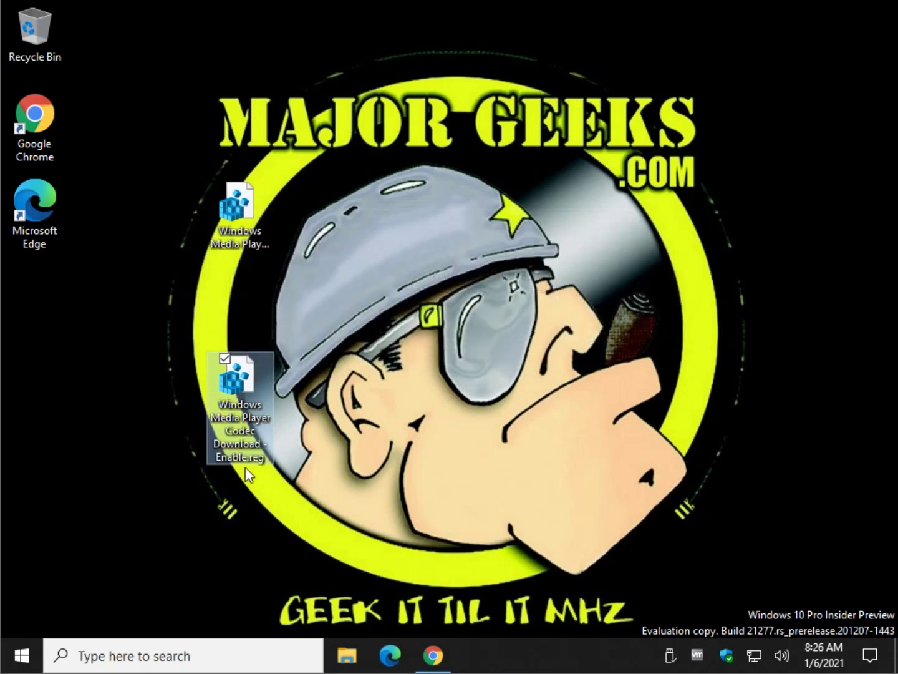
pyautogui.click(433, 655)
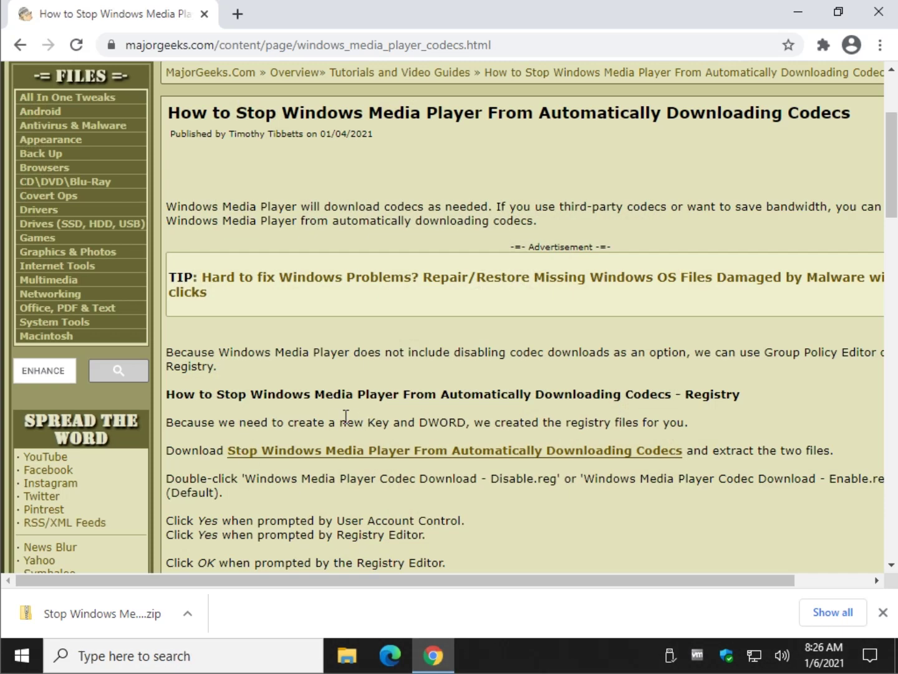
pyautogui.scroll(-3, 366, 362)
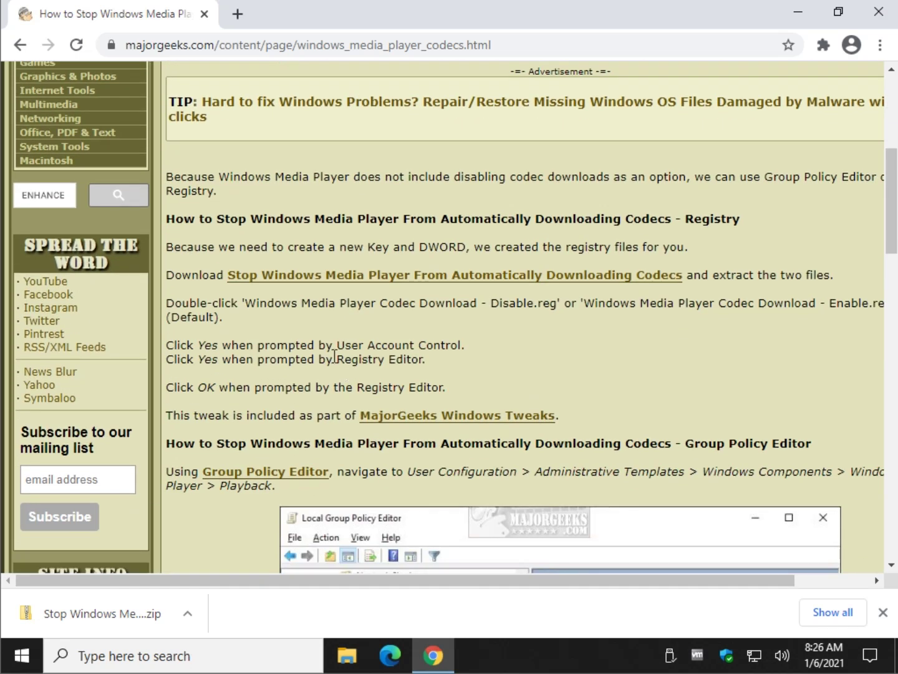
pyautogui.scroll(-1, 344, 342)
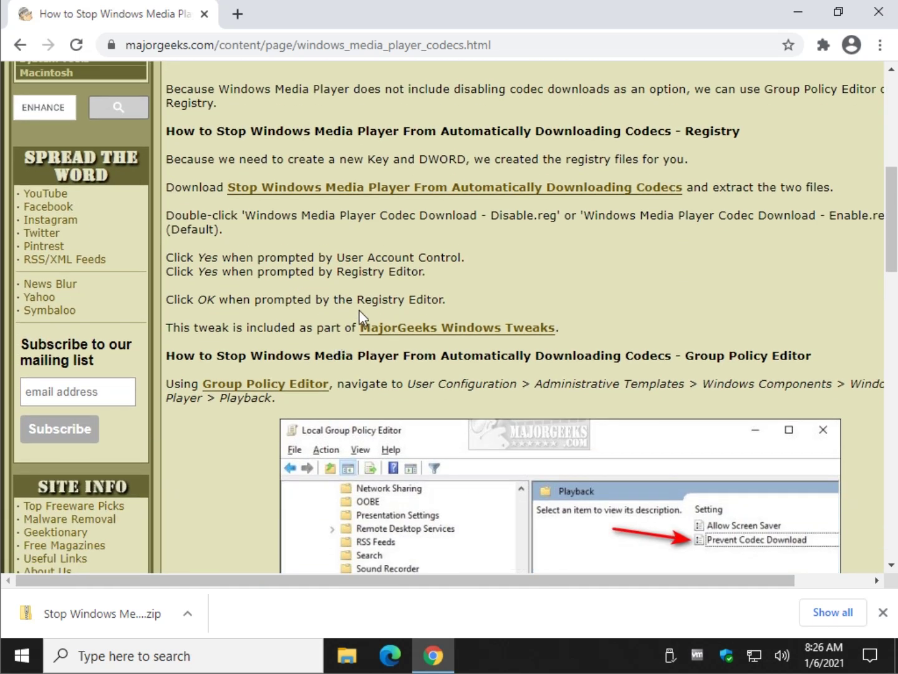
pyautogui.click(799, 17)
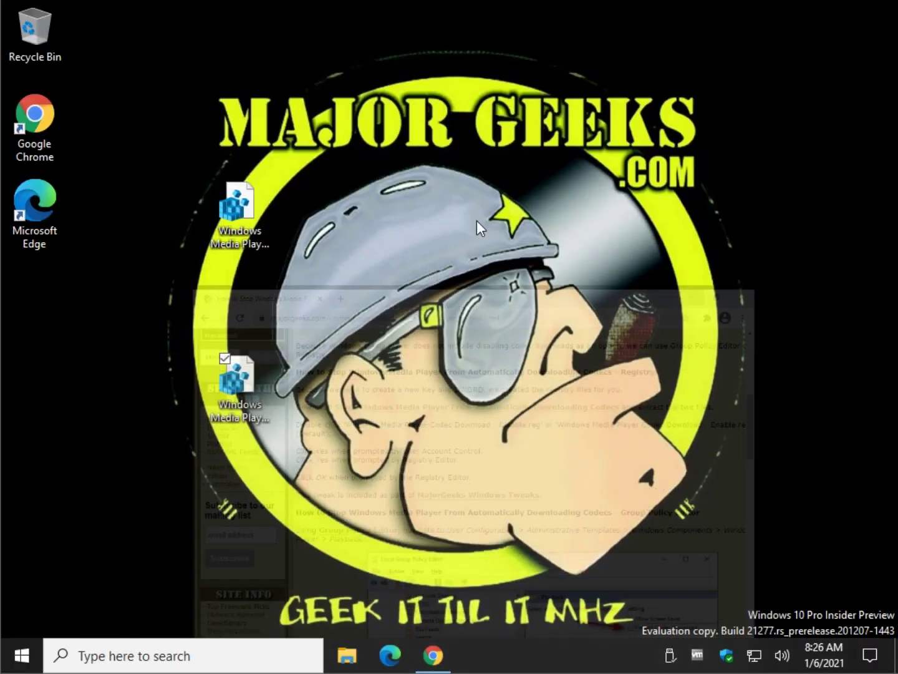
pyautogui.click(239, 227)
pyautogui.rightClick(245, 235)
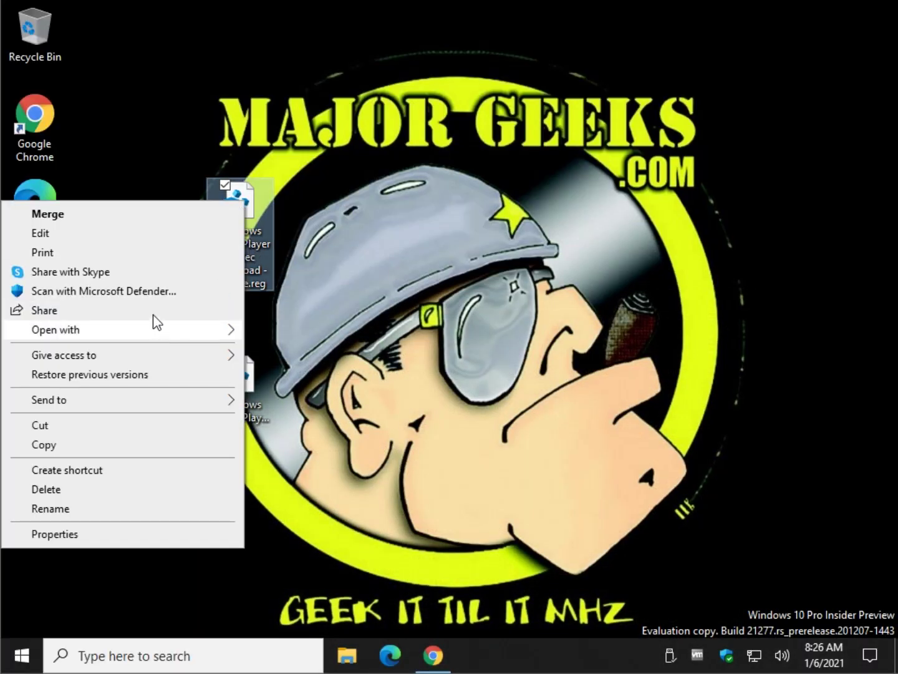
pyautogui.moveTo(227, 330)
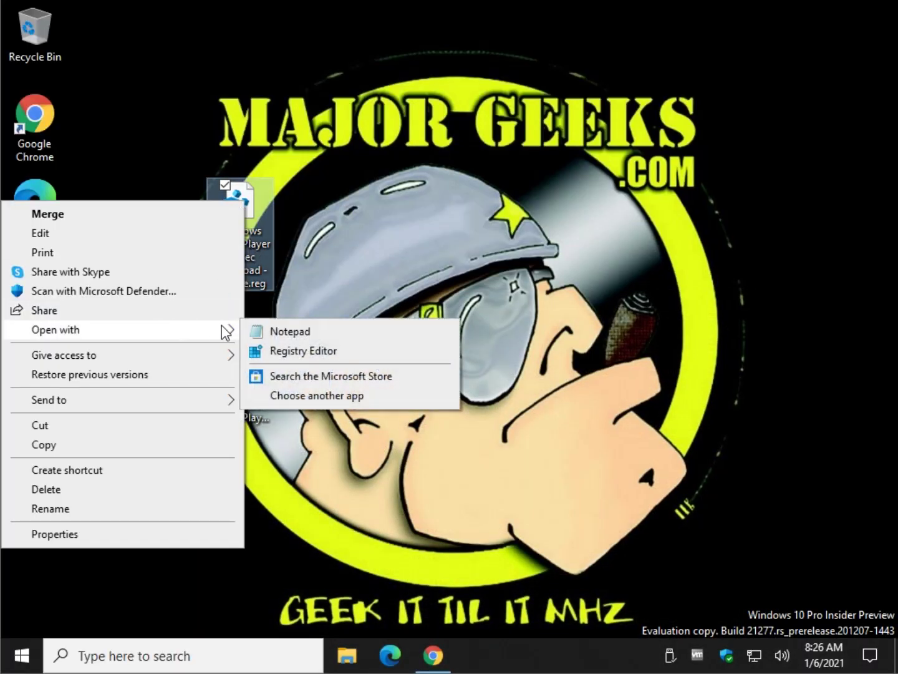
pyautogui.click(288, 329)
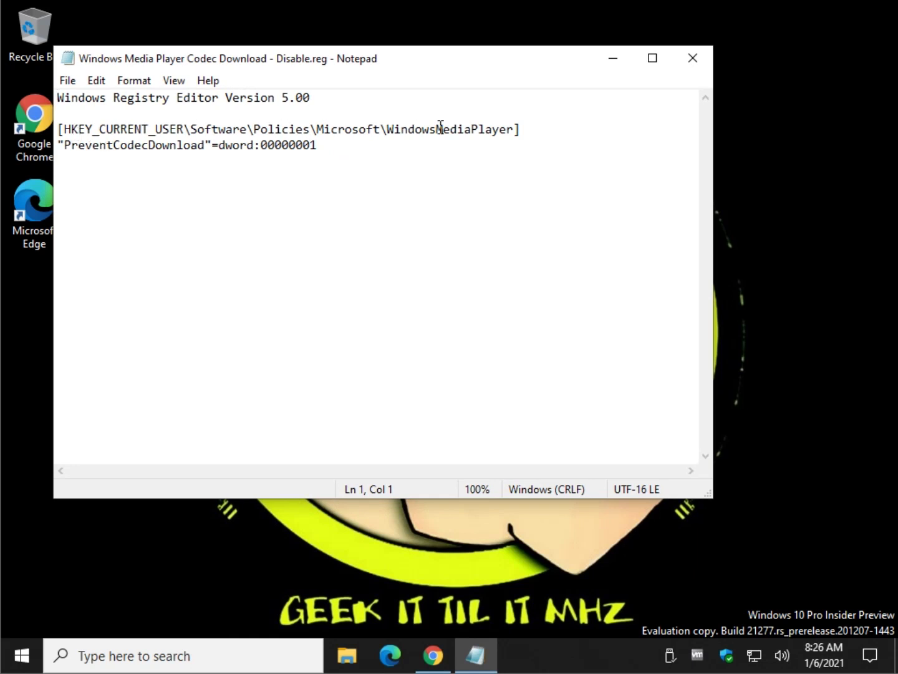
pyautogui.click(399, 131)
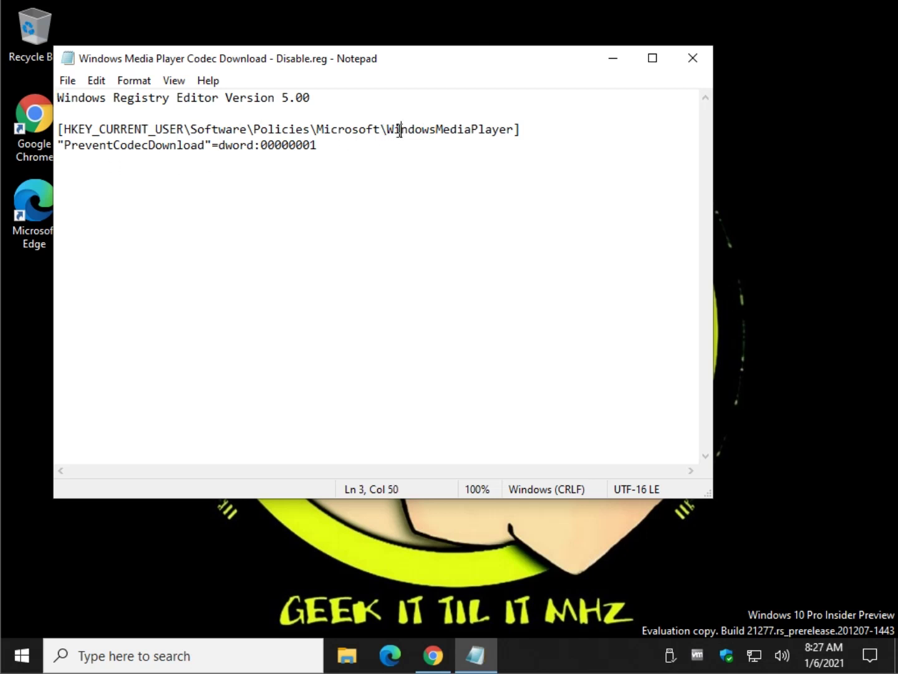
pyautogui.click(132, 149)
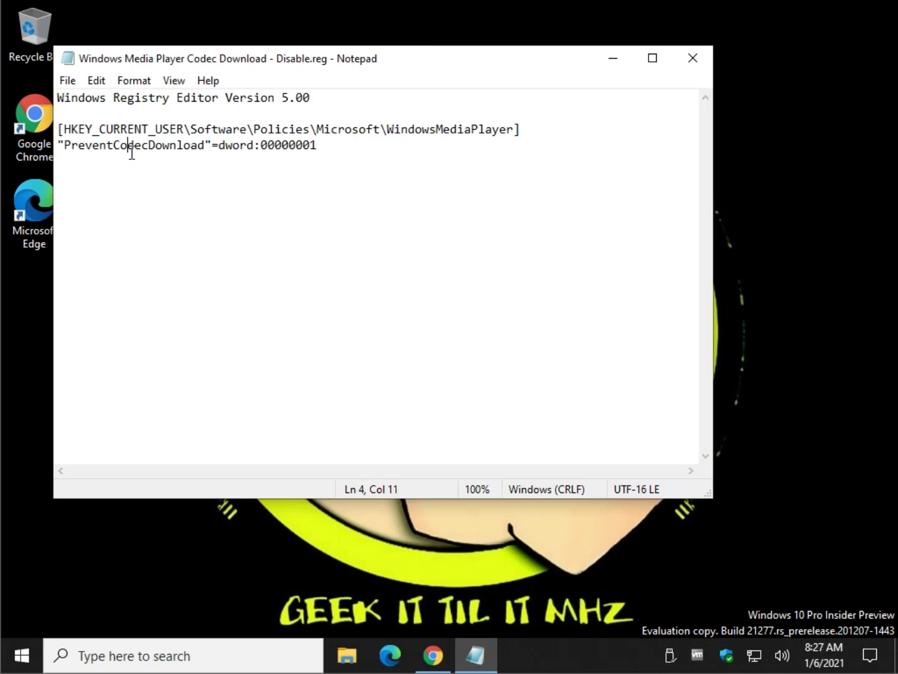
pyautogui.click(693, 59)
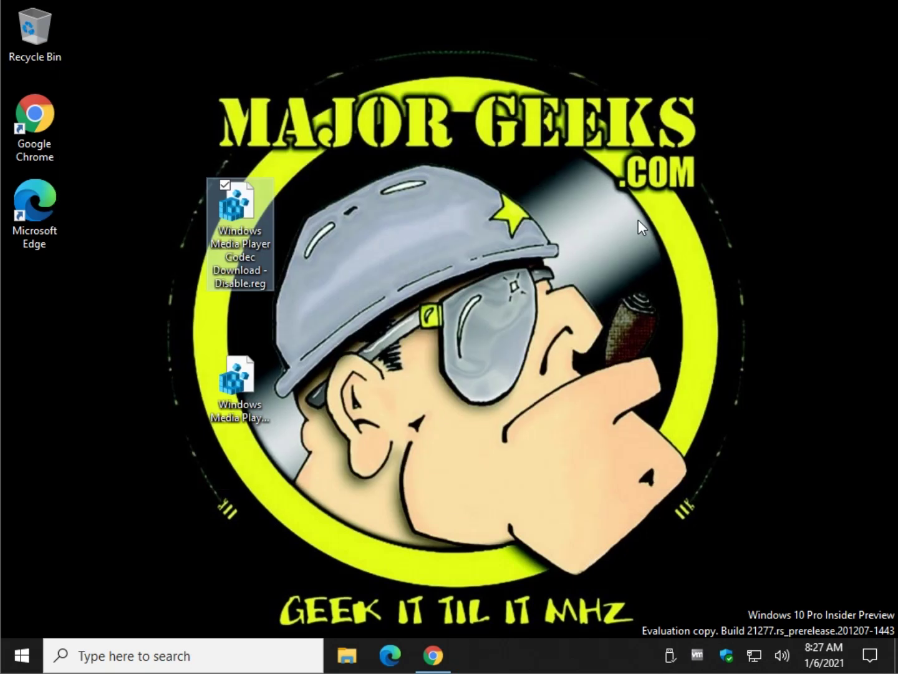
# Bring Chrome back and scroll to the article's Group Policy Editor Playback screenshot.
pyautogui.click(433, 654)
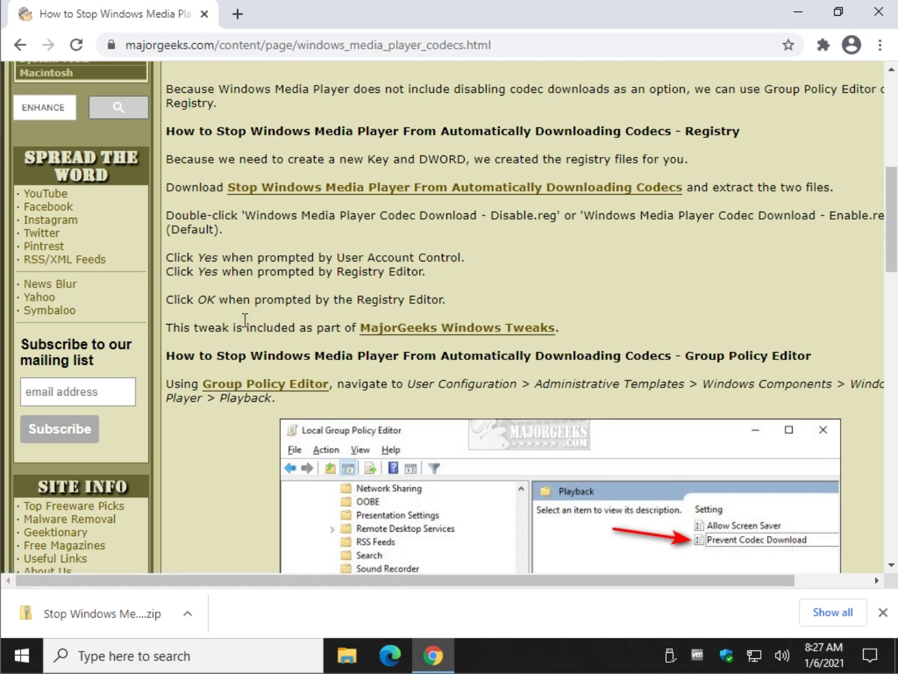
pyautogui.scroll(-3, 239, 344)
pyautogui.scroll(-1, 214, 337)
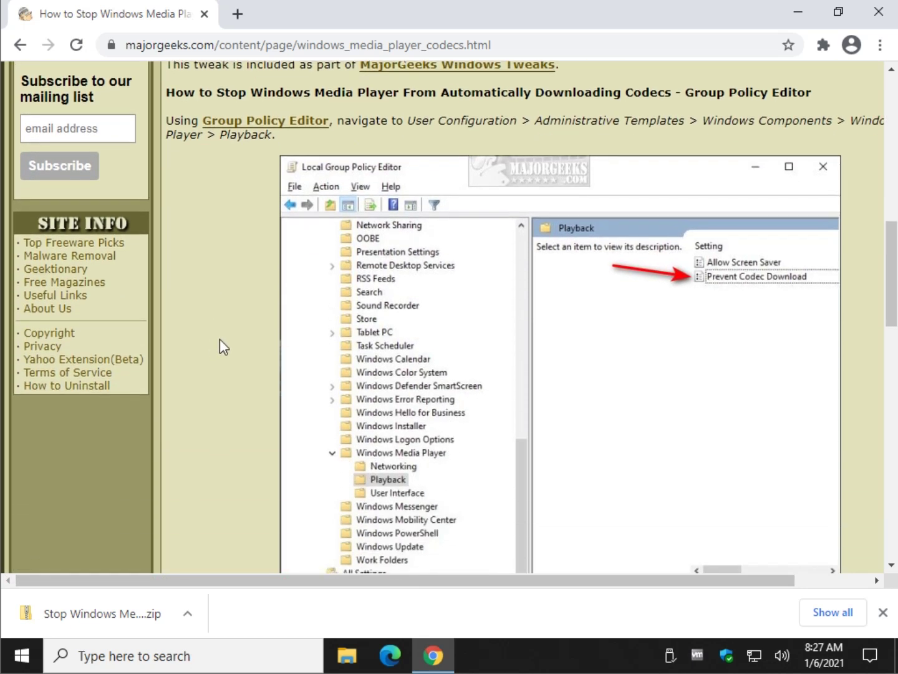
# Launch the Local Group Policy Editor by running gpedit.msc from Win+R.
pyautogui.press('super+r')
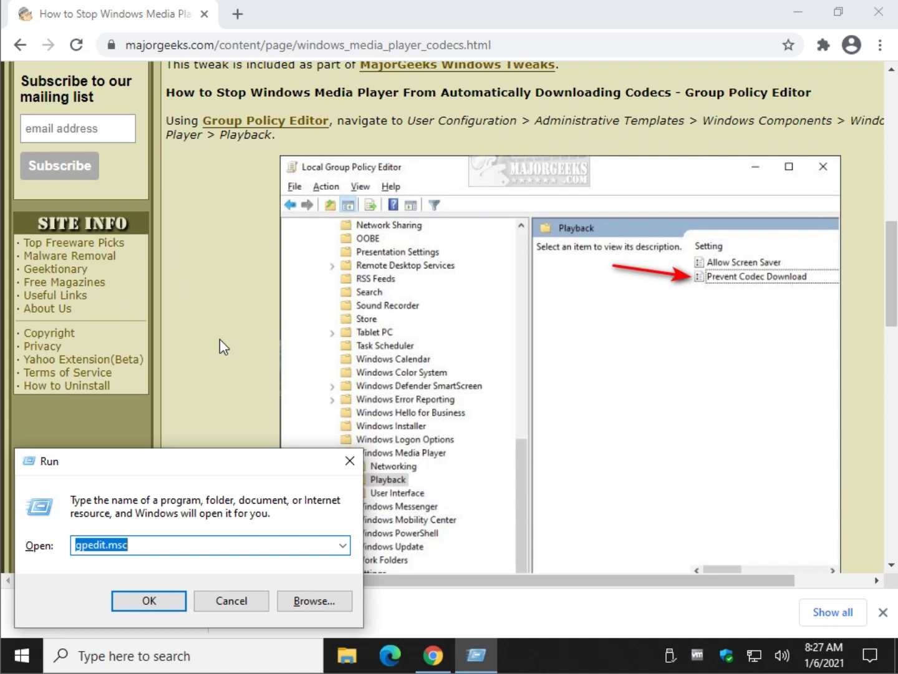
pyautogui.write('gpedit.m')
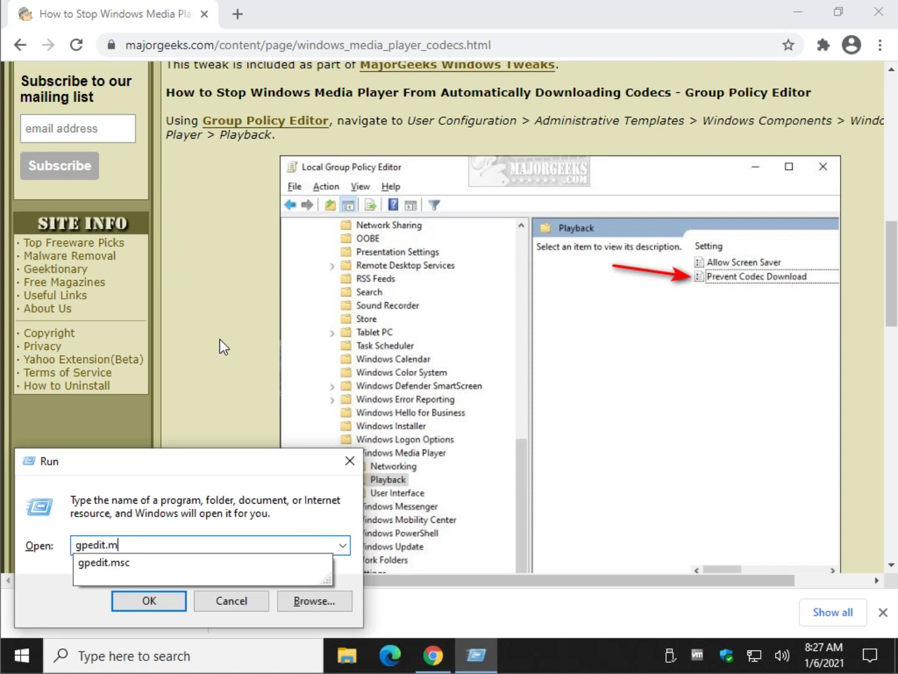
pyautogui.write('sc')
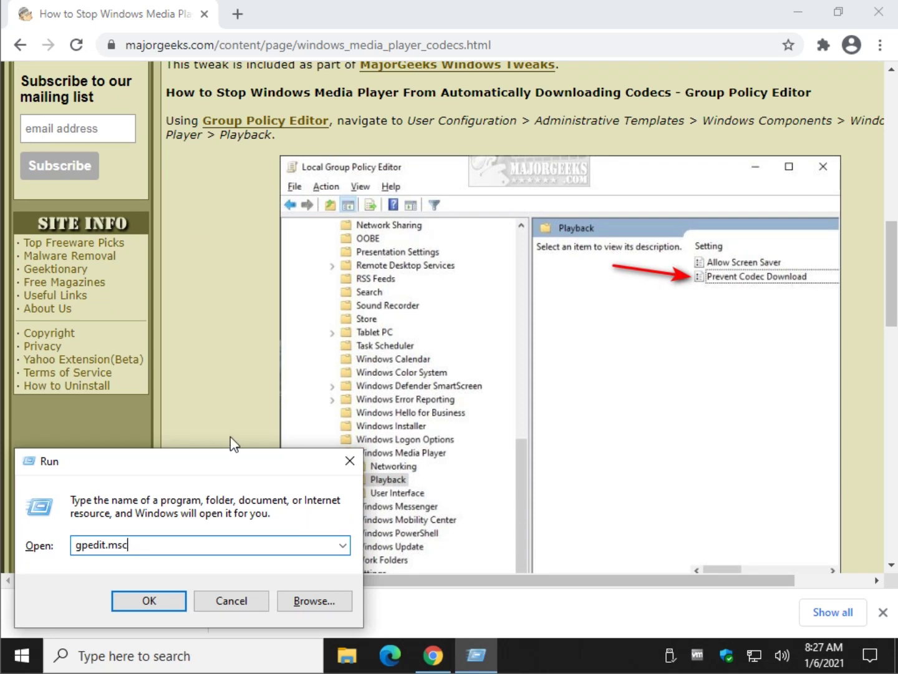
pyautogui.click(127, 602)
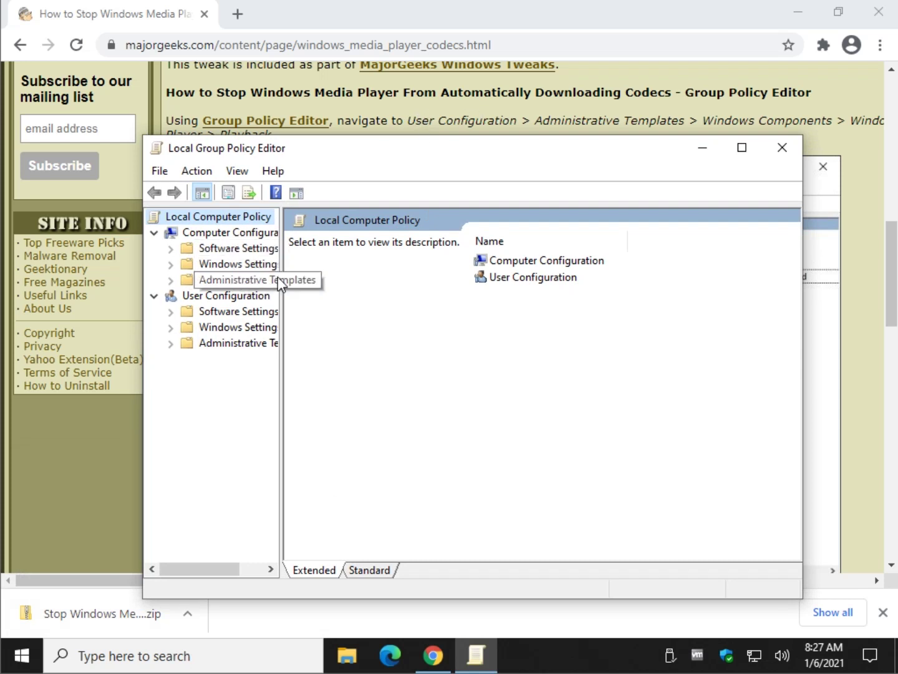
# Widen the policy tree and expand User Configuration > Administrative Templates > Windows Components.
pyautogui.moveTo(281, 272); pyautogui.dragTo(332, 275)
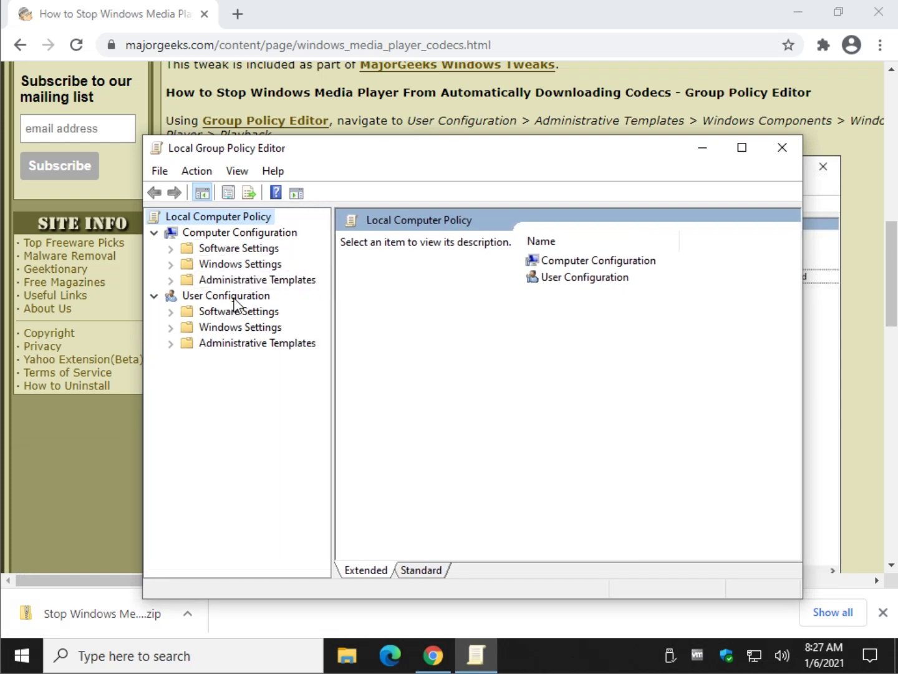
pyautogui.click(171, 346)
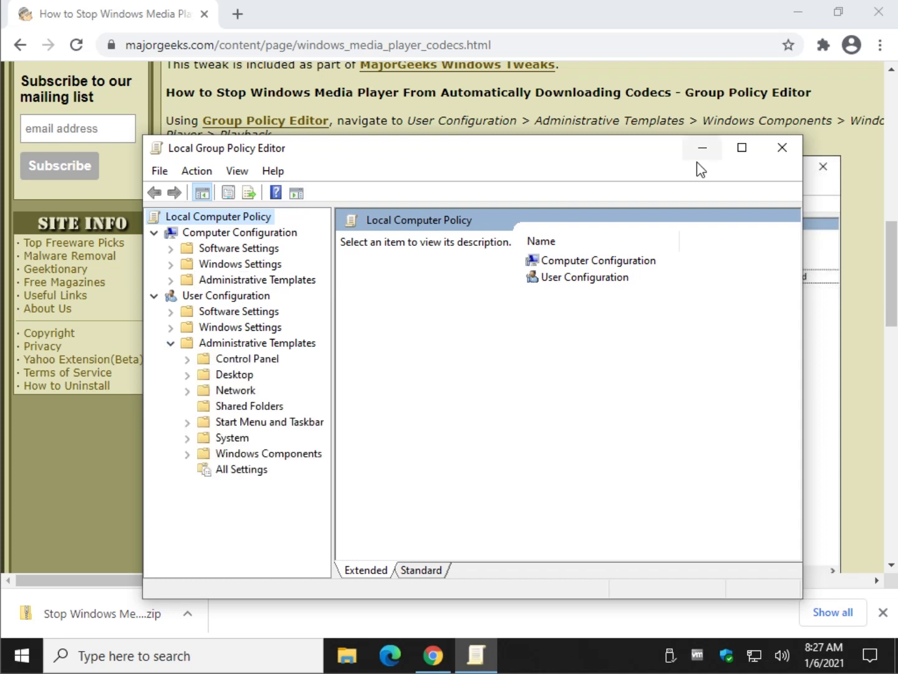
pyautogui.click(186, 456)
pyautogui.click(583, 122)
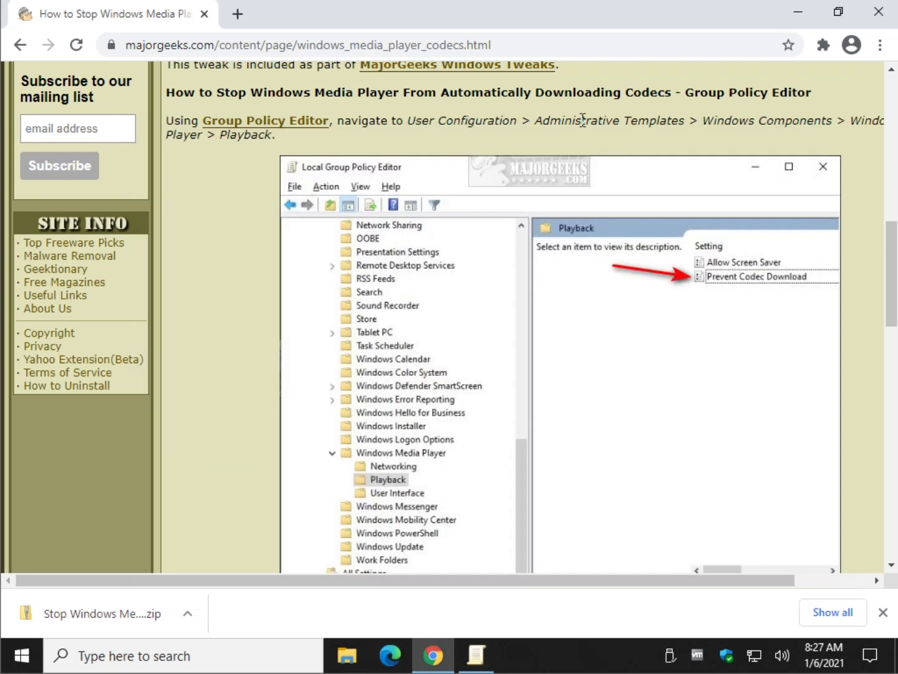
pyautogui.moveTo(440, 587); pyautogui.dragTo(367, 603)
pyautogui.click(475, 655)
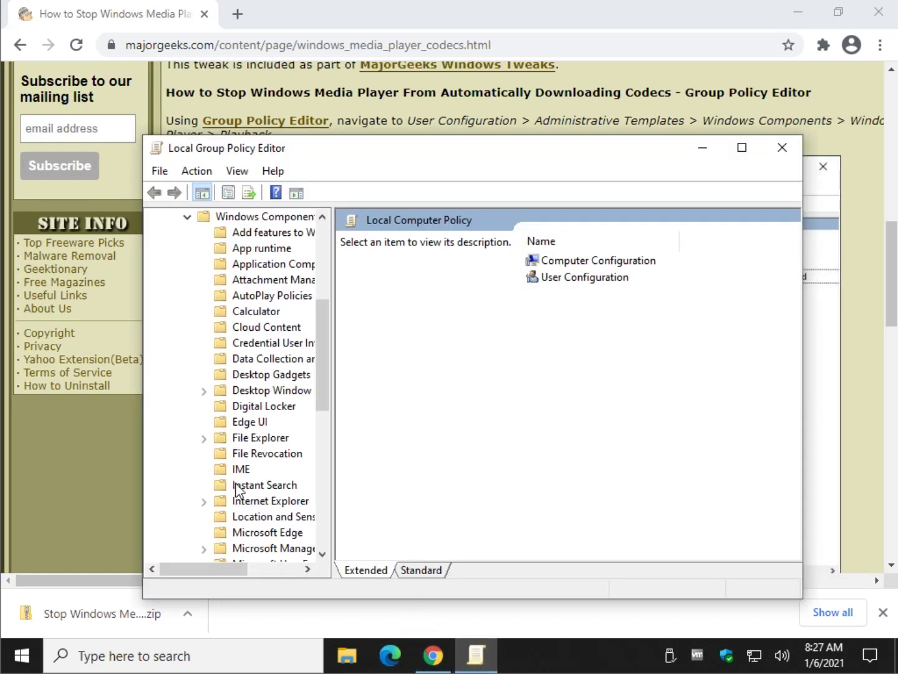
# Expand Windows Media Player and open its Playback policy folder.
pyautogui.moveTo(323, 345); pyautogui.dragTo(317, 449)
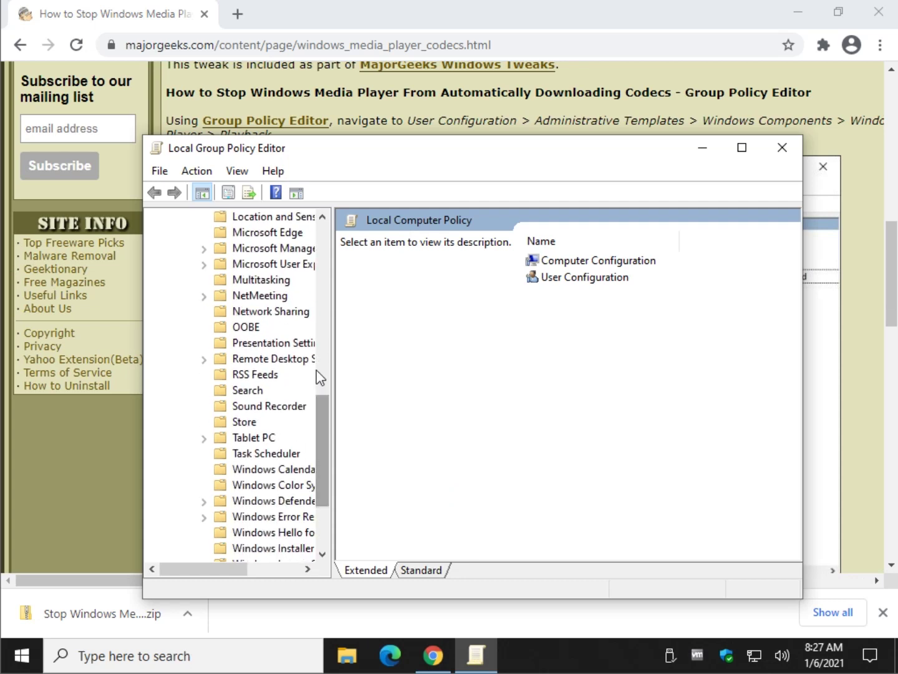
pyautogui.scroll(-2, 277, 535)
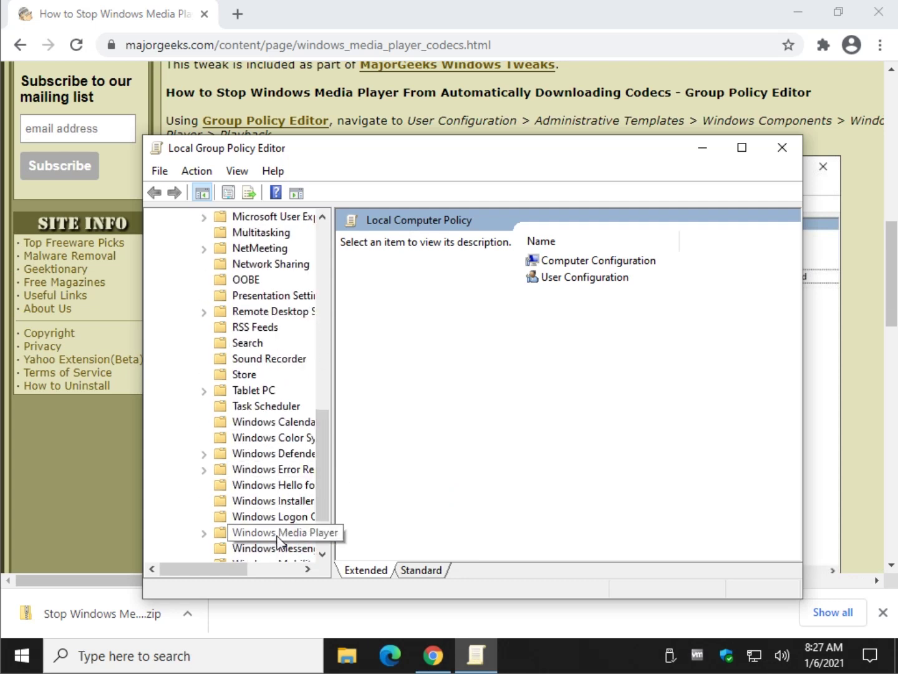
pyautogui.doubleClick(282, 486)
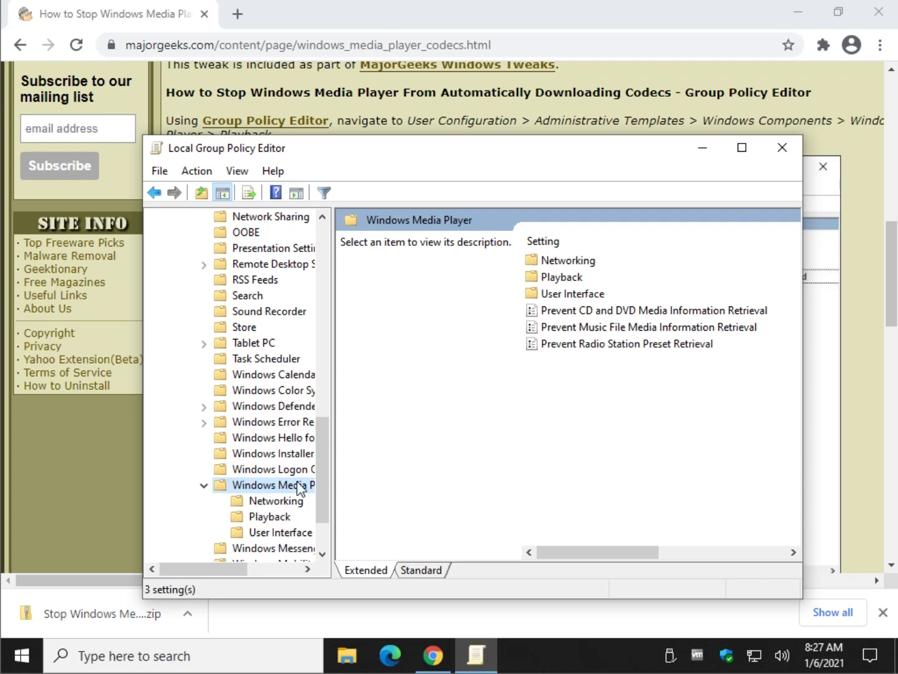
pyautogui.click(681, 114)
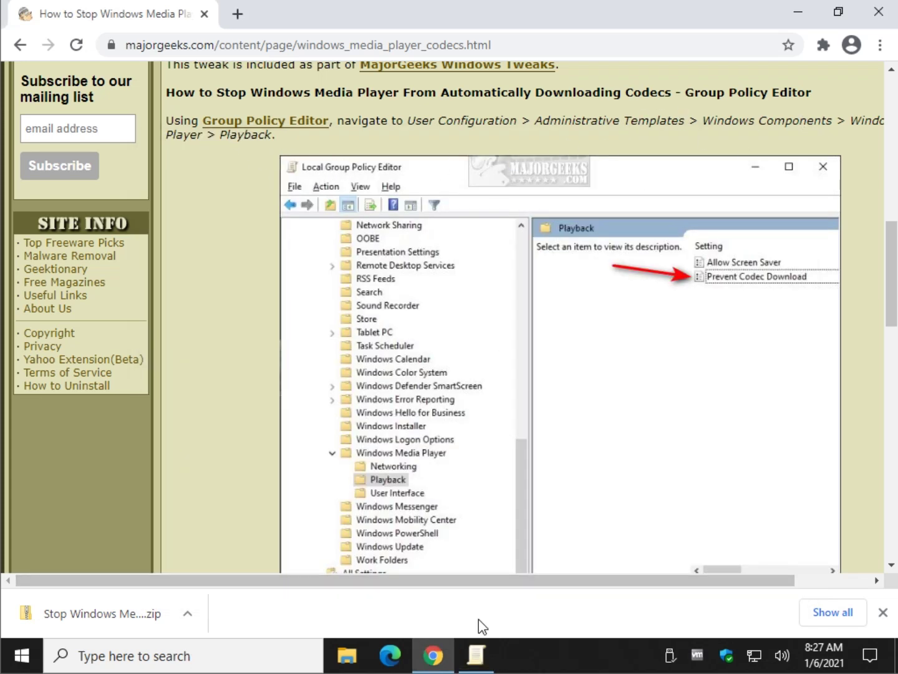
pyautogui.click(476, 651)
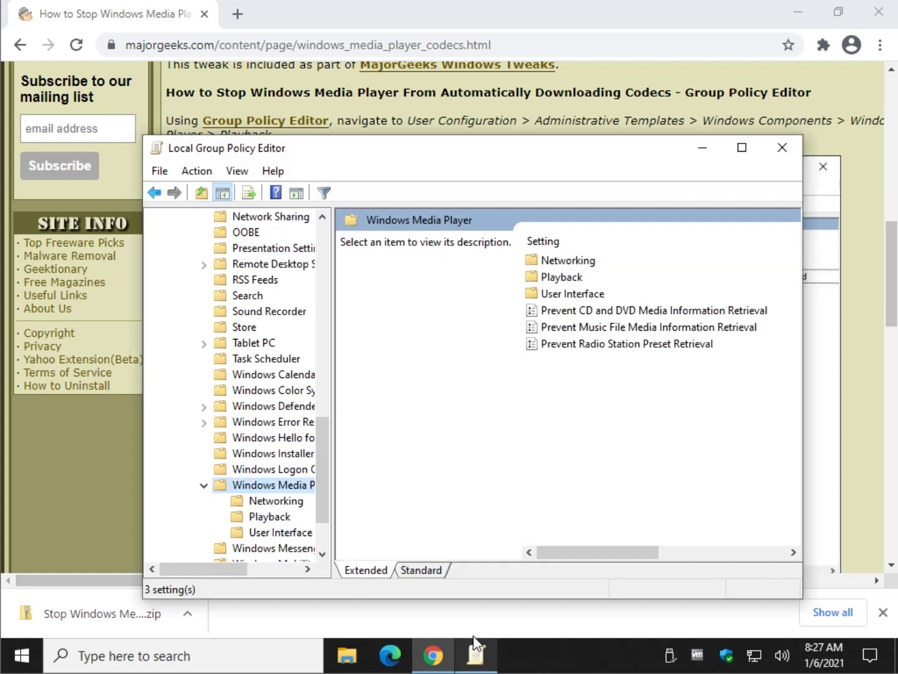
pyautogui.doubleClick(568, 278)
pyautogui.moveTo(429, 160); pyautogui.dragTo(458, 230)
# Select the Prevent Codec Download policy and open its settings dialog.
pyautogui.click(621, 348)
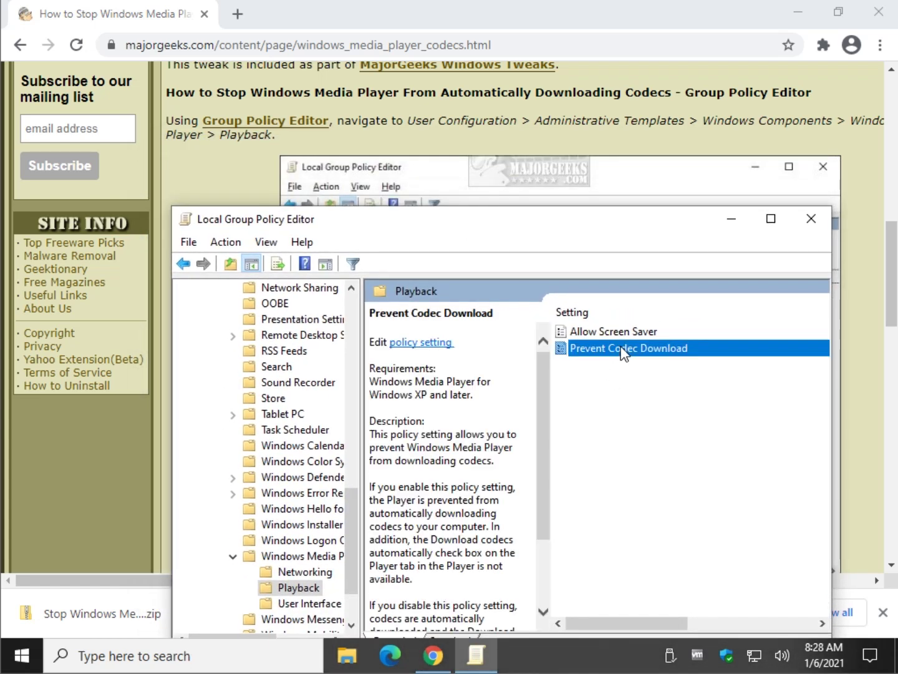
pyautogui.doubleClick(599, 351)
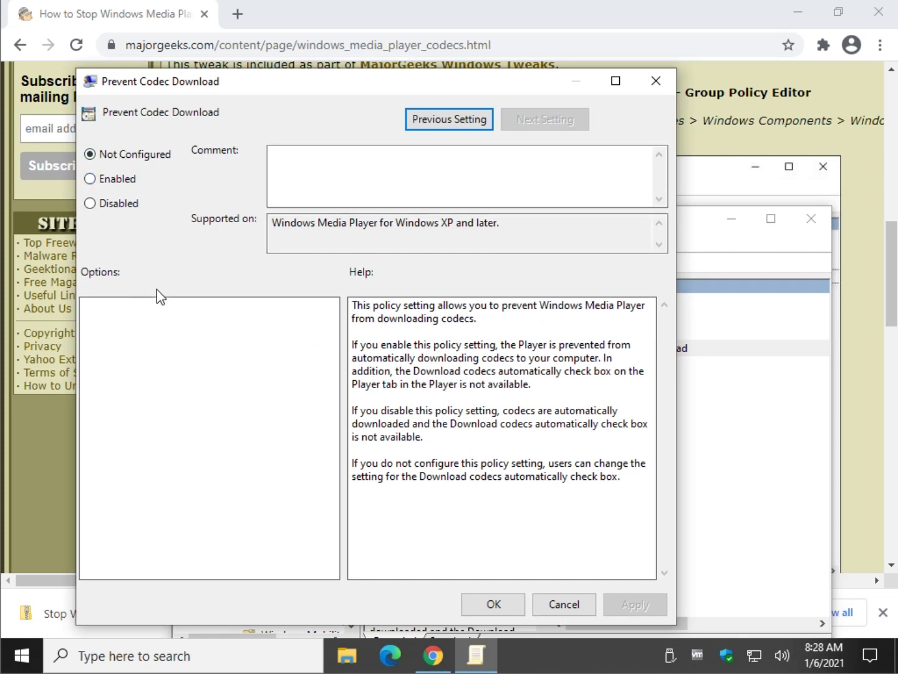
# Set Prevent Codec Download to Enabled and apply it with OK.
pyautogui.click(124, 184)
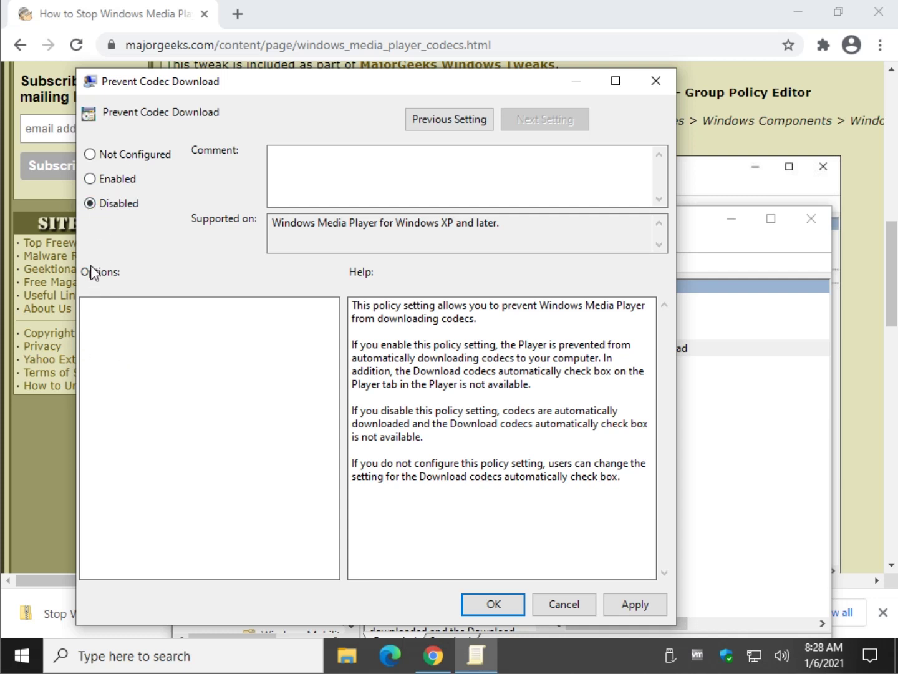
pyautogui.click(106, 180)
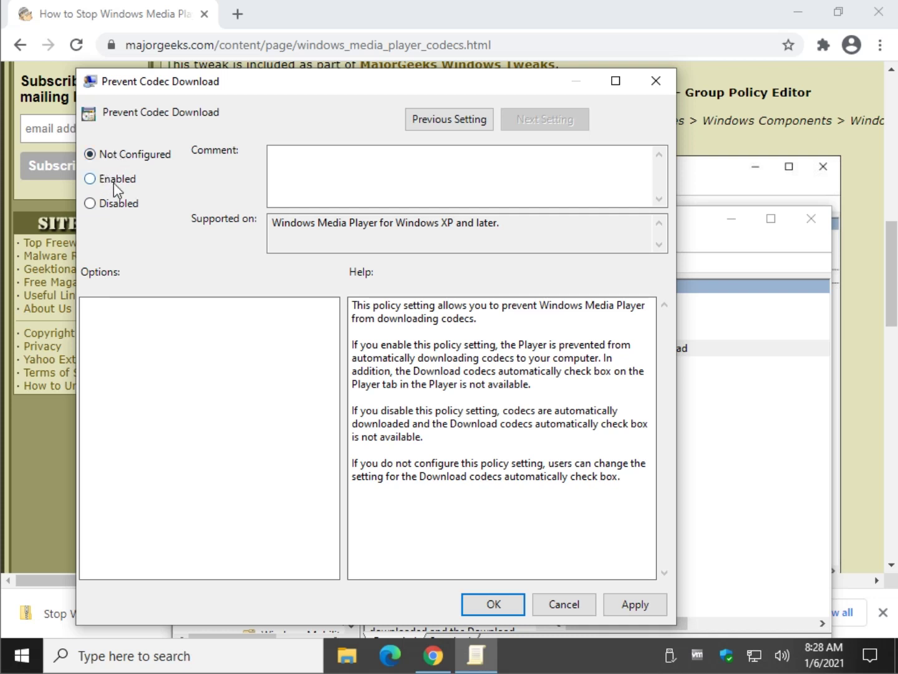
pyautogui.click(115, 183)
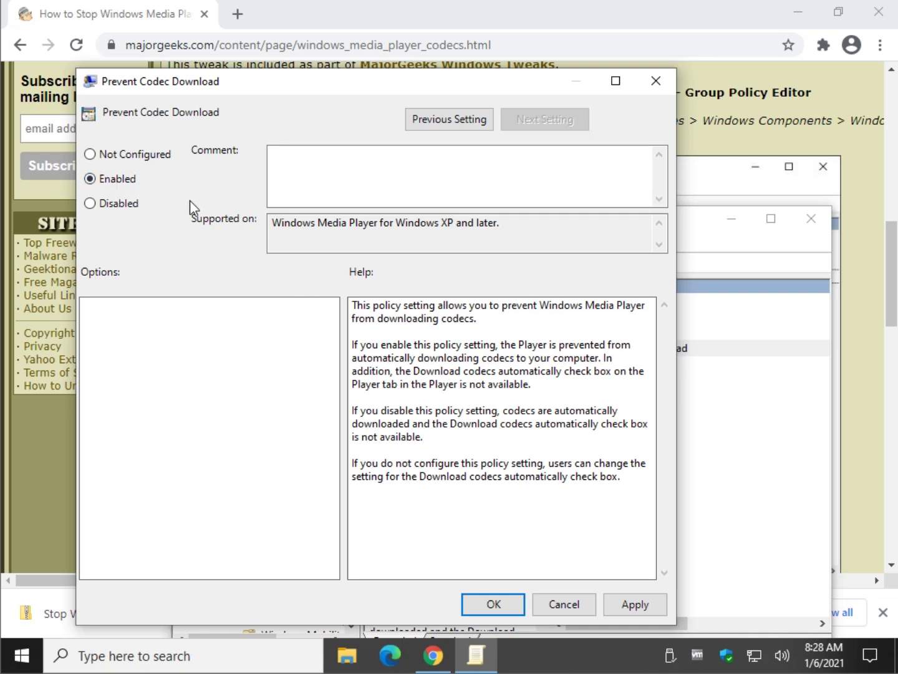
pyautogui.click(493, 604)
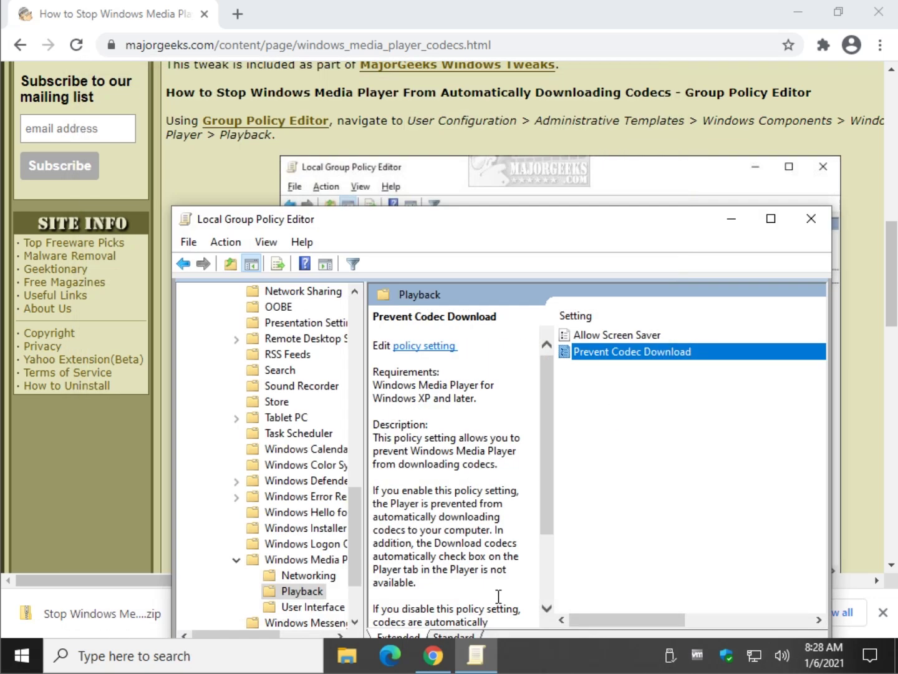
# Reopen Prevent Codec Download and set it back to Not Configured.
pyautogui.doubleClick(602, 352)
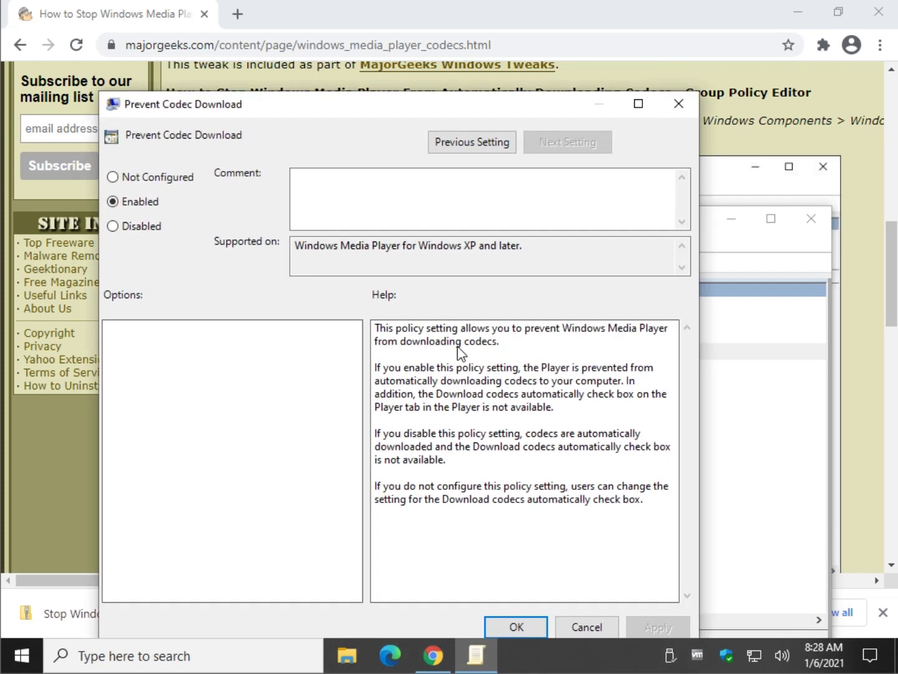
pyautogui.click(113, 177)
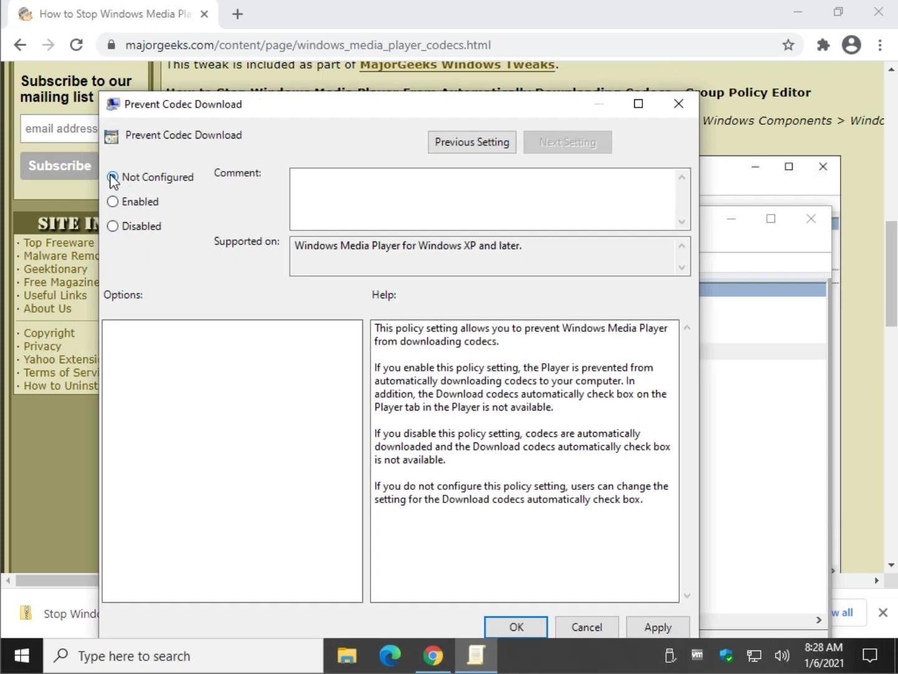
pyautogui.moveTo(408, 107)
pyautogui.mouseDown()
pyautogui.moveTo(483, 166)
pyautogui.moveTo(409, 100)
pyautogui.mouseUp()
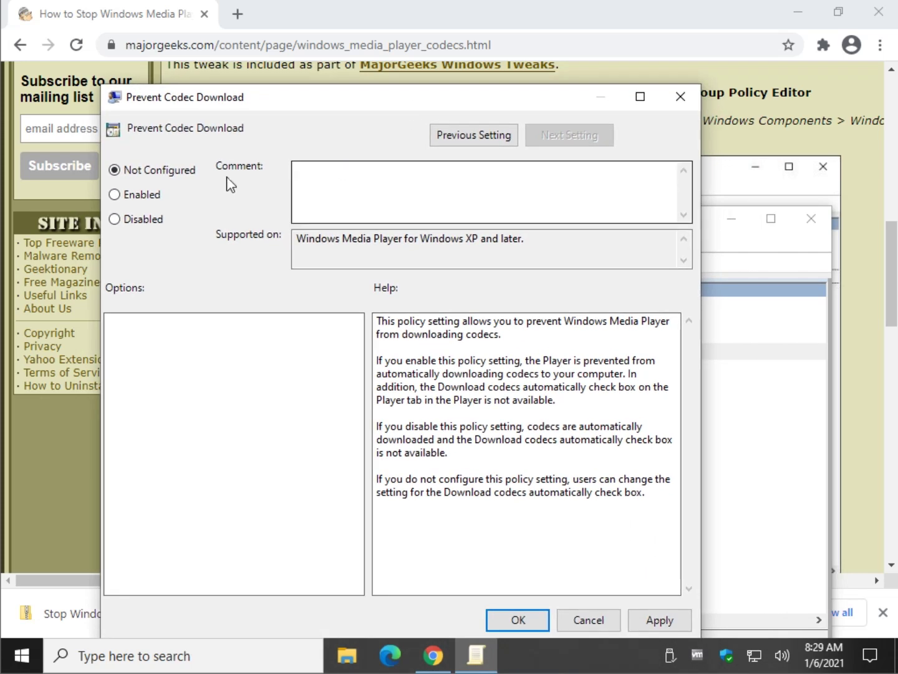
pyautogui.click(499, 620)
# Close Group Policy Editor and scroll through the codec article in Chrome.
pyautogui.click(811, 219)
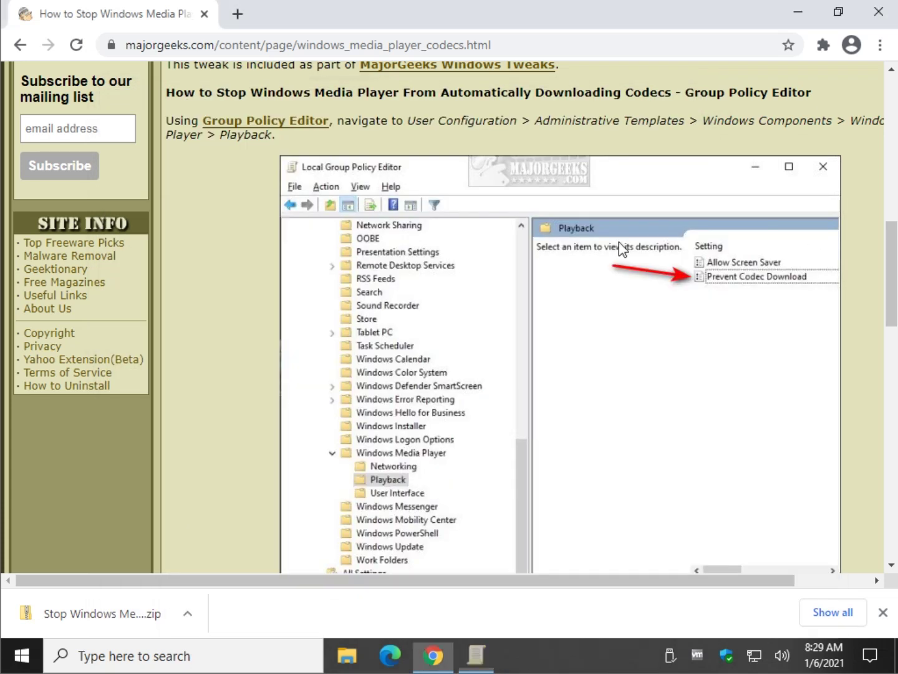
pyautogui.scroll(-4, 405, 306)
pyautogui.scroll(10, 393, 314)
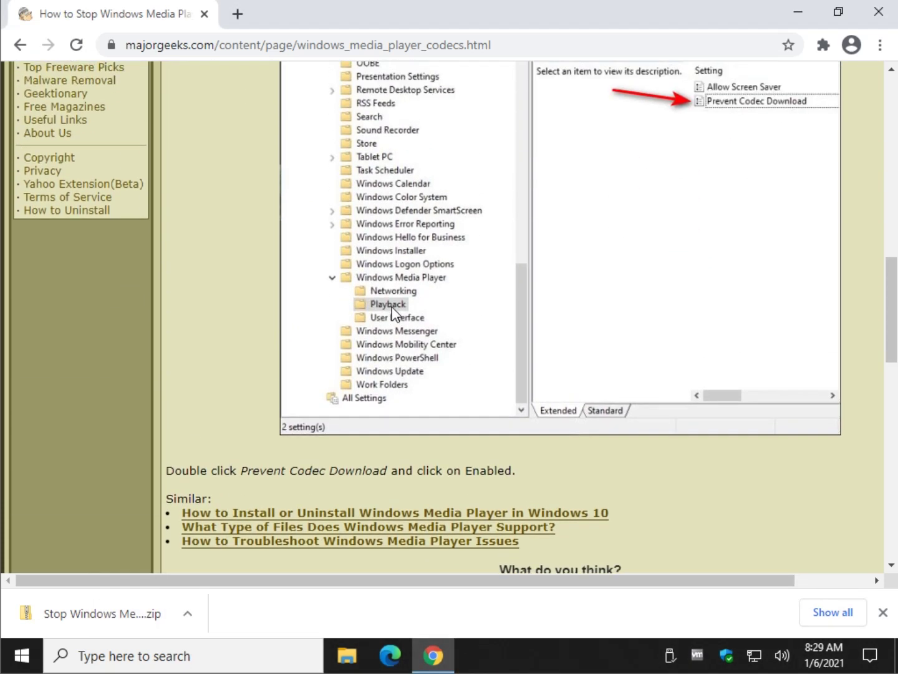
pyautogui.scroll(5, 395, 311)
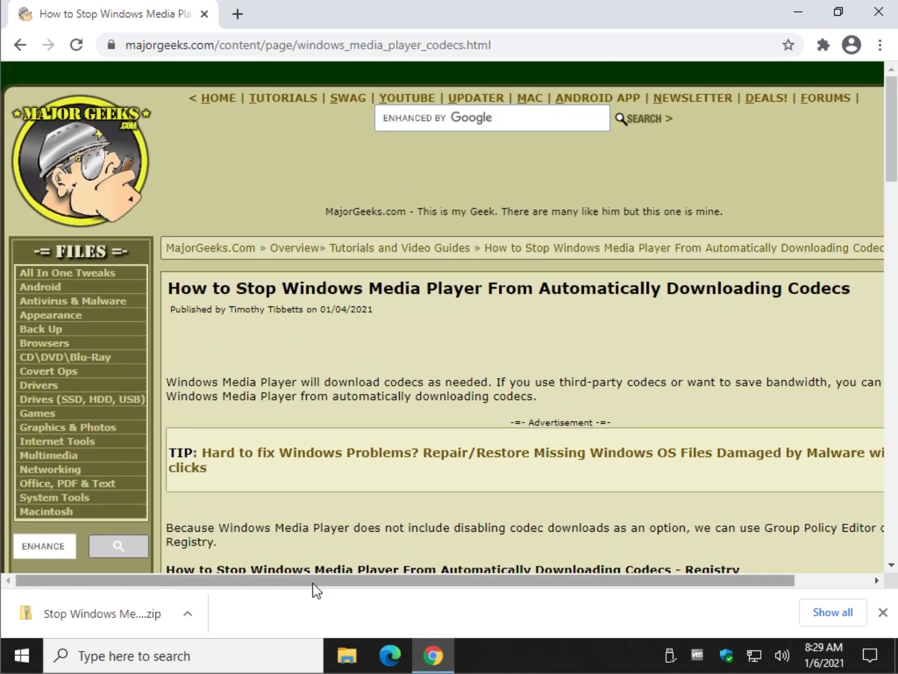
pyautogui.moveTo(317, 590); pyautogui.dragTo(287, 587)
pyautogui.scroll(-7, 267, 374)
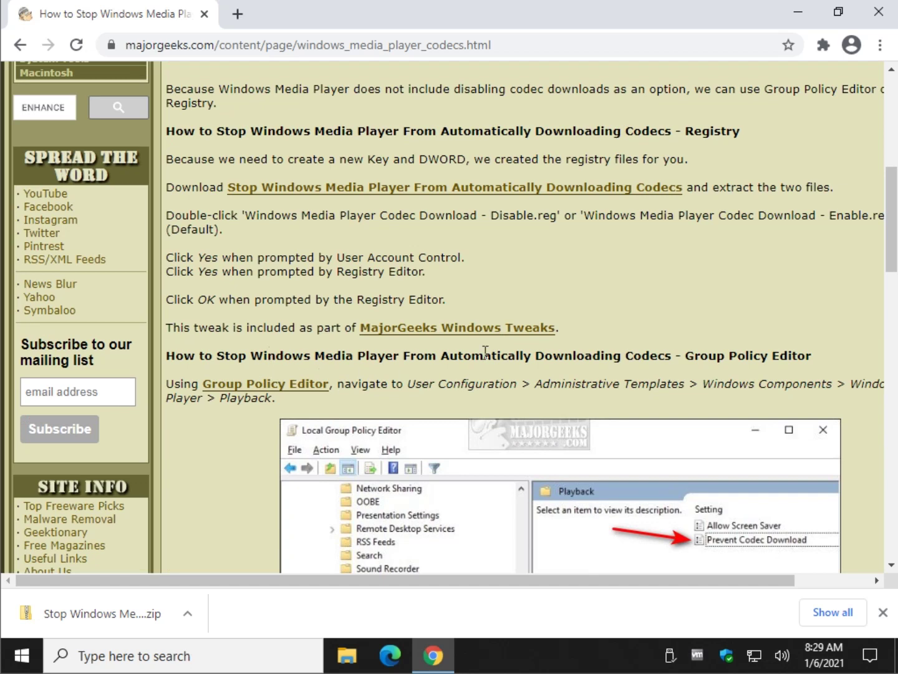
# Open the MajorGeeks Windows Tweaks page in a new tab, close it, and return to the article top.
pyautogui.click(481, 326)
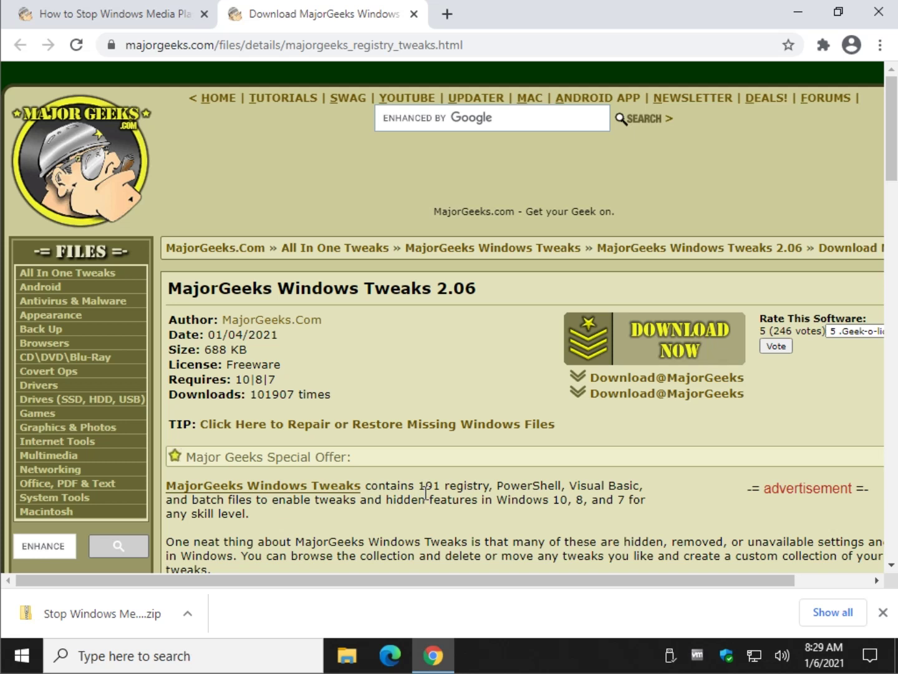
pyautogui.middleClick(351, 24)
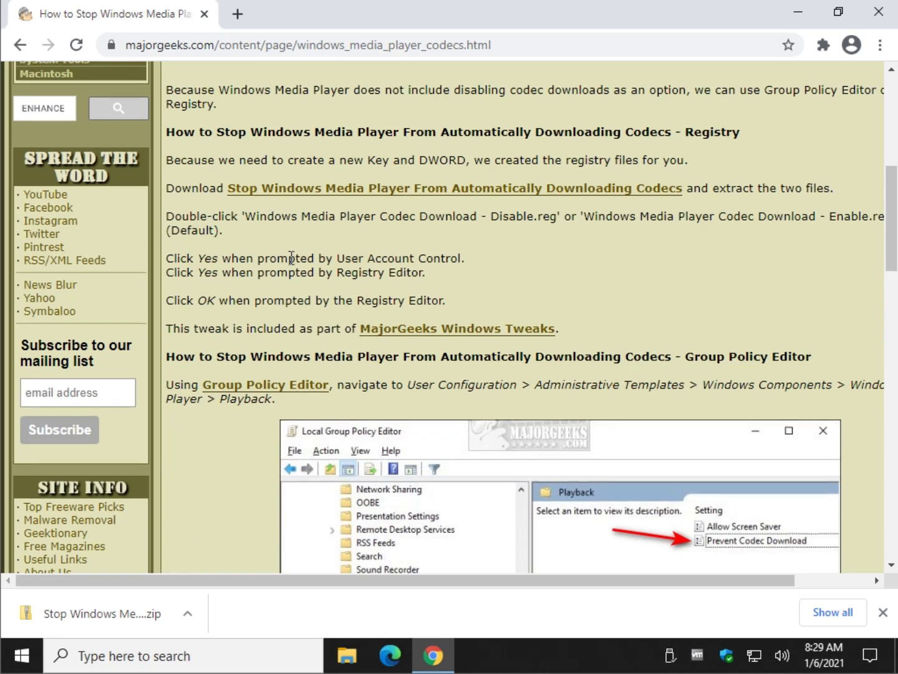
pyautogui.scroll(5, 291, 257)
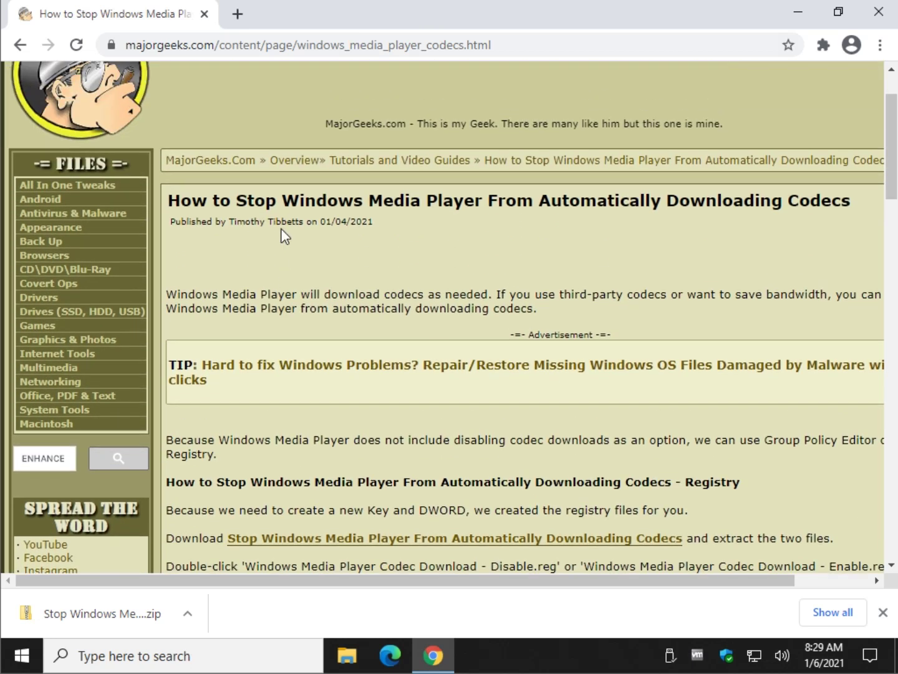
pyautogui.scroll(2, 269, 250)
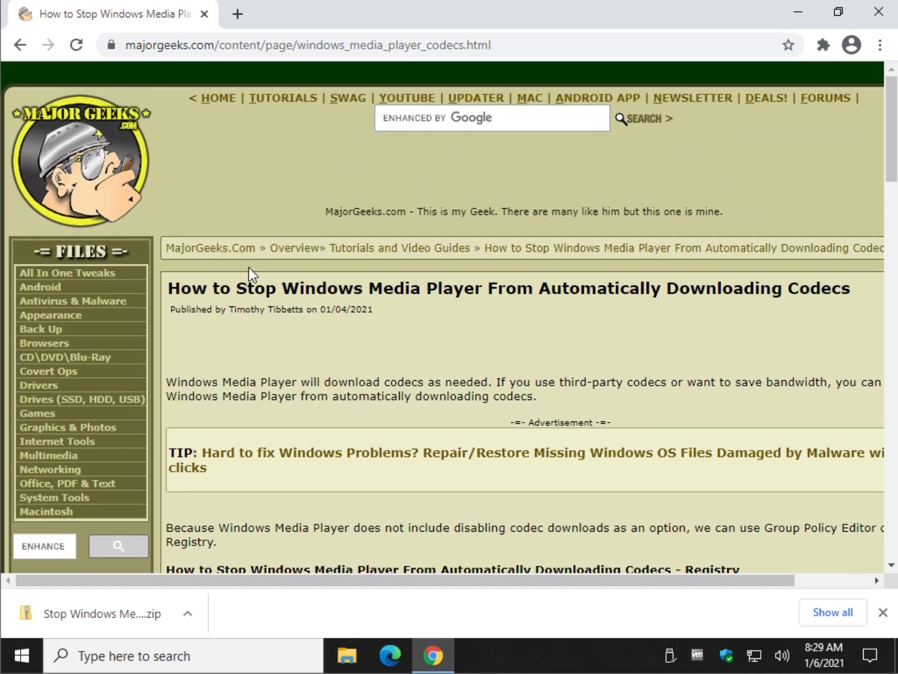